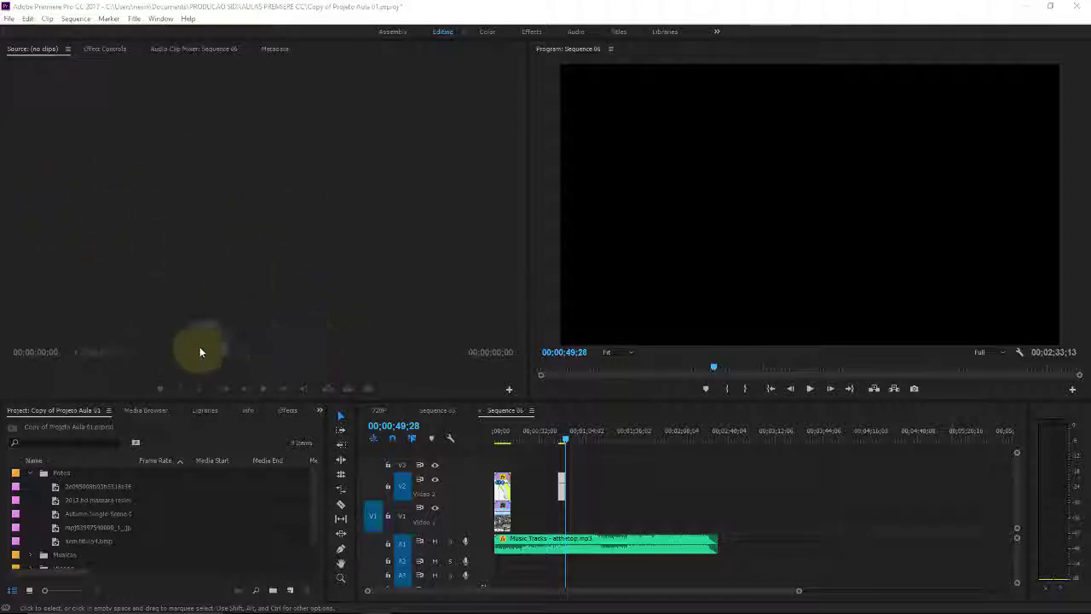
Collapse the Fotos folder in the Project panel and select the Videos folder
left_click(29, 476)
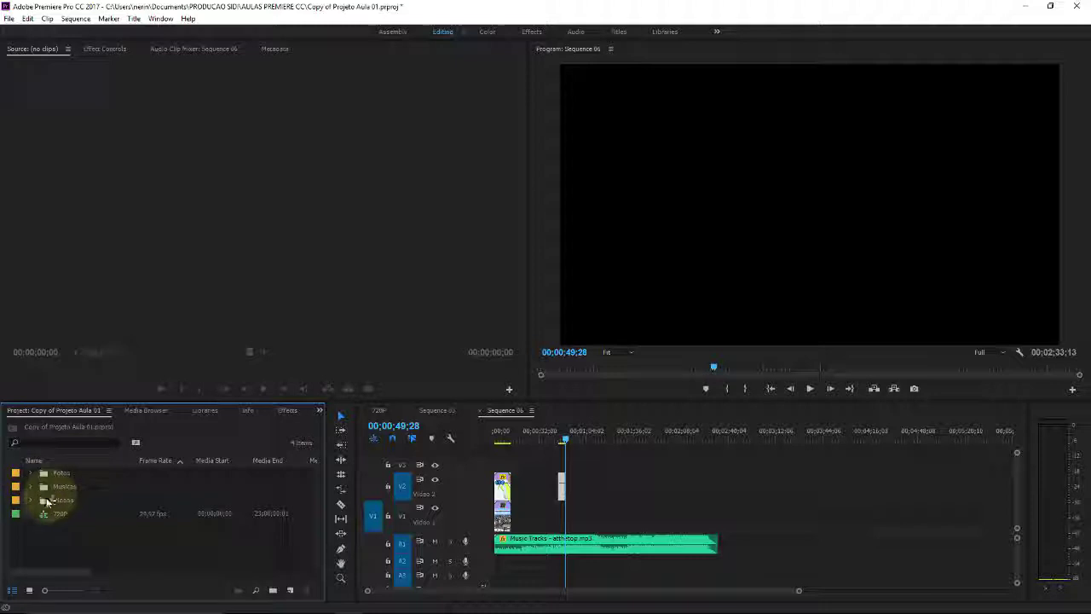
left_click(46, 501)
Open the Videos bin in its own window, then add and remove the hard-hat shutterstock clip on Video 2
double_click(45, 503)
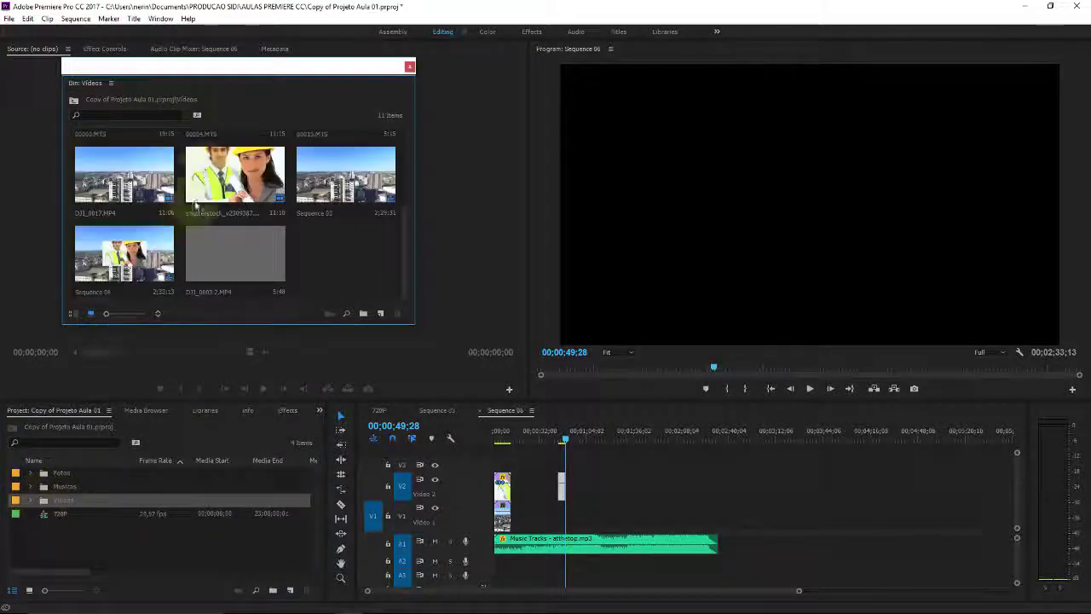
left_click_drag(254, 72, 242, 324)
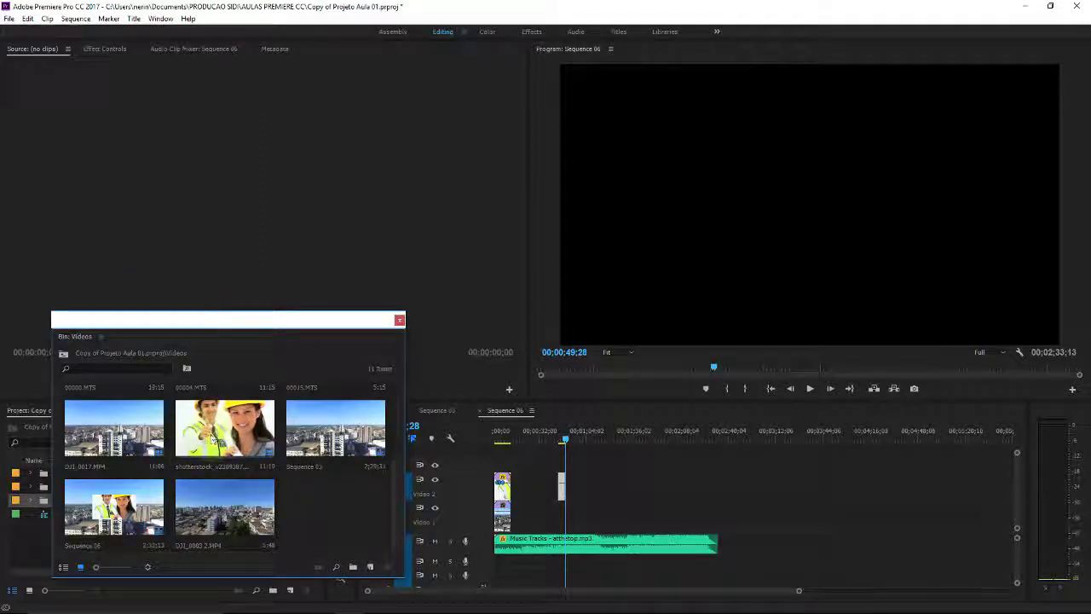
left_click_drag(212, 437, 619, 493)
left_click(623, 439)
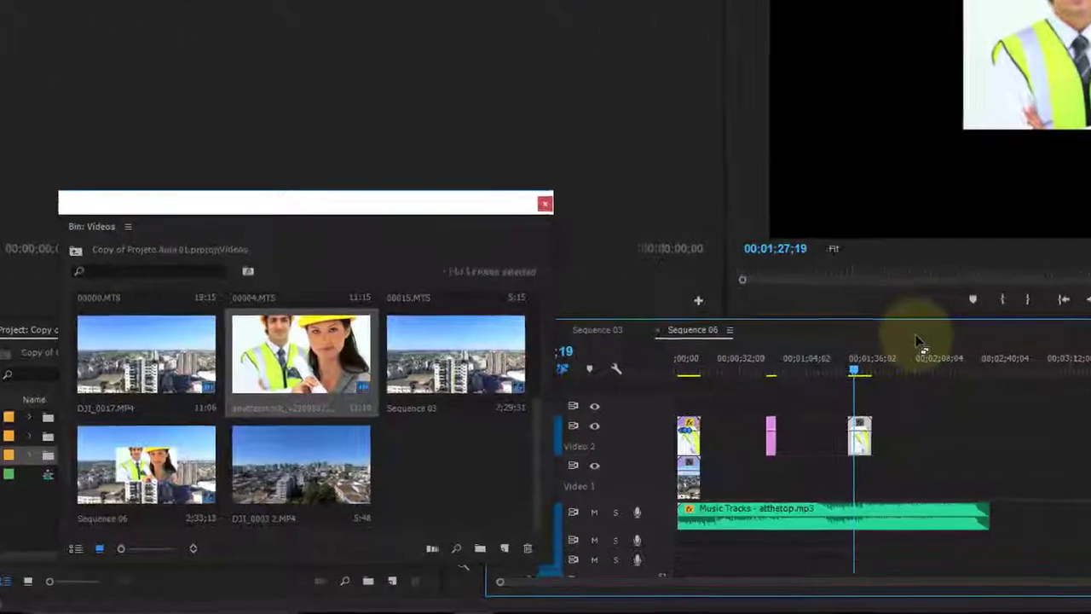
key("Delete")
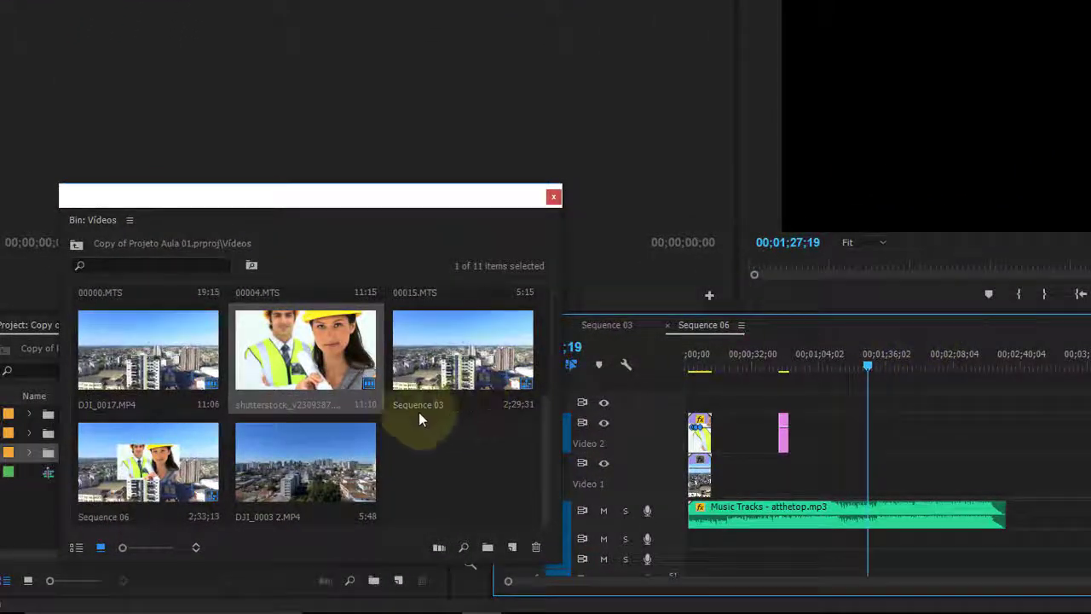
Place DJI_0003 2.MP4 on Video 2 near the playhead and delete the Sequence 03 clip
left_click_drag(309, 470, 860, 426)
mouse_move(463, 350)
left_mouse_down()
mouse_move(878, 416)
mouse_move(1081, 467)
left_mouse_up()
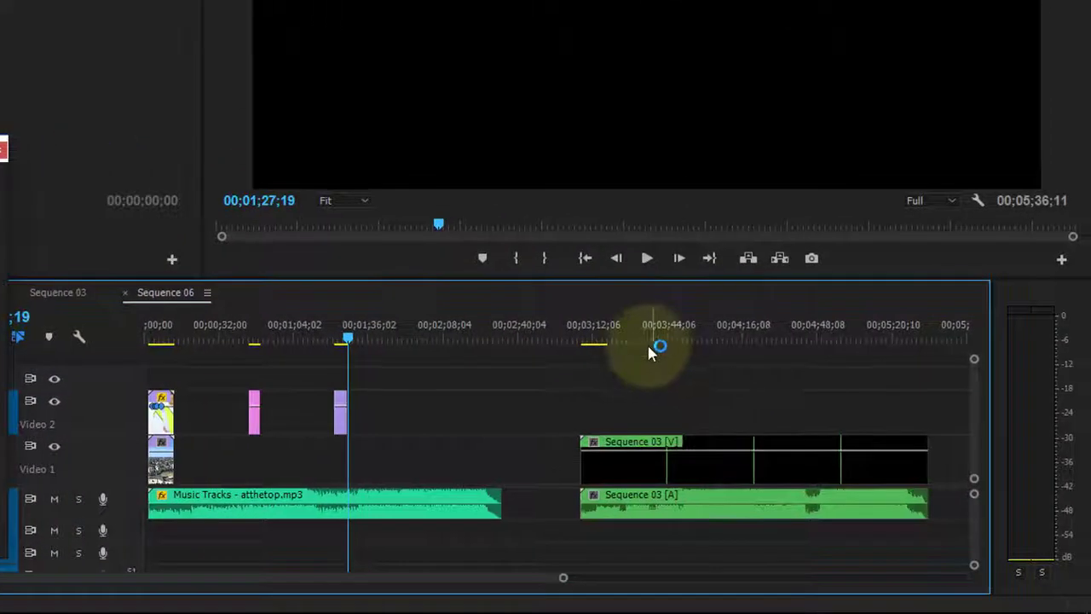
left_click(621, 477)
key("Delete")
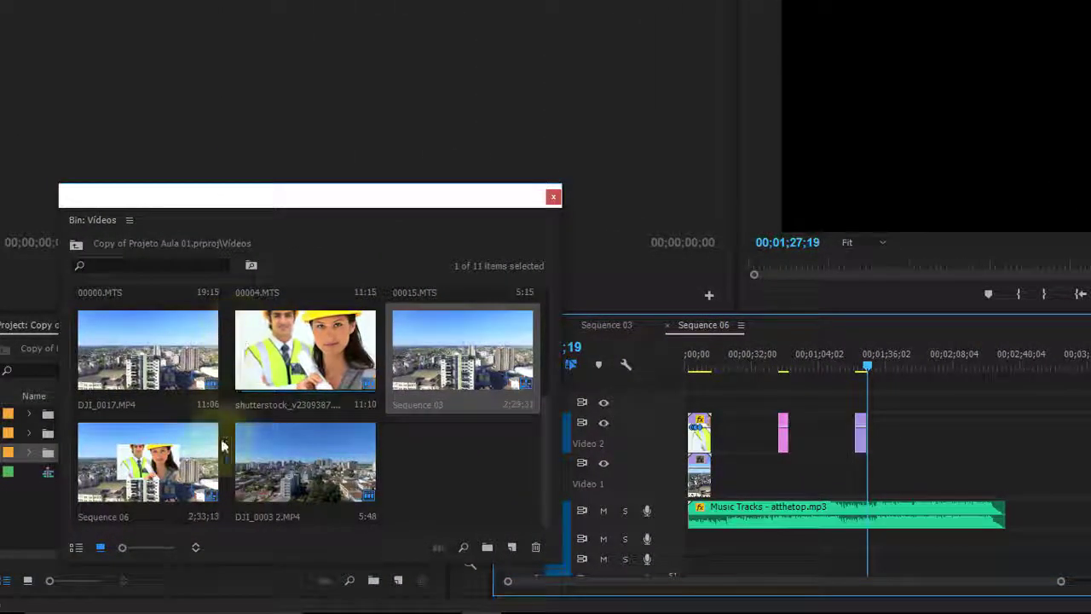
left_click(140, 353)
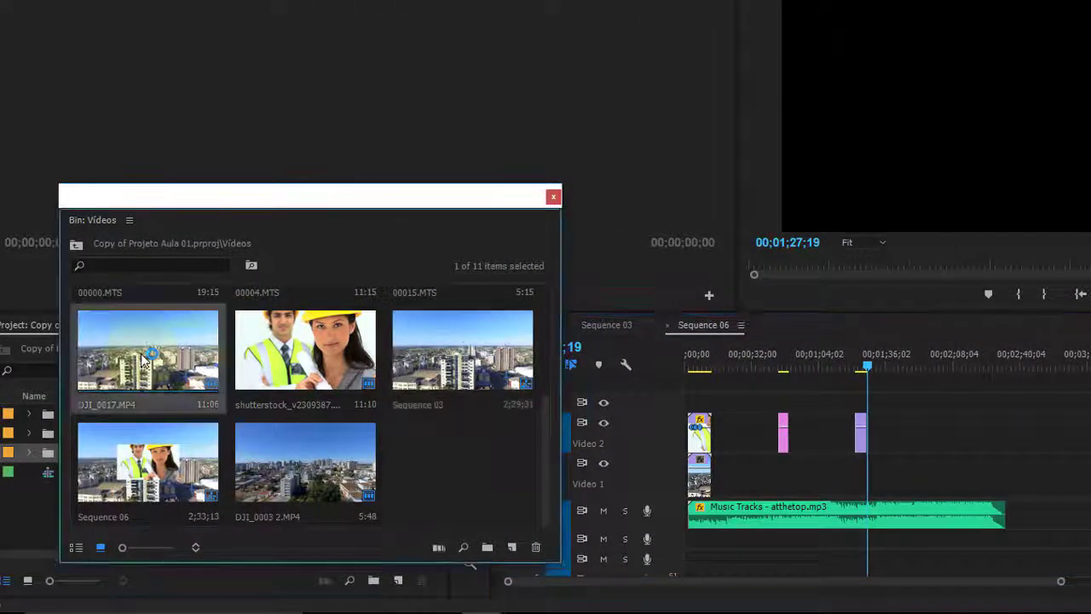
left_click_drag(141, 353, 974, 481)
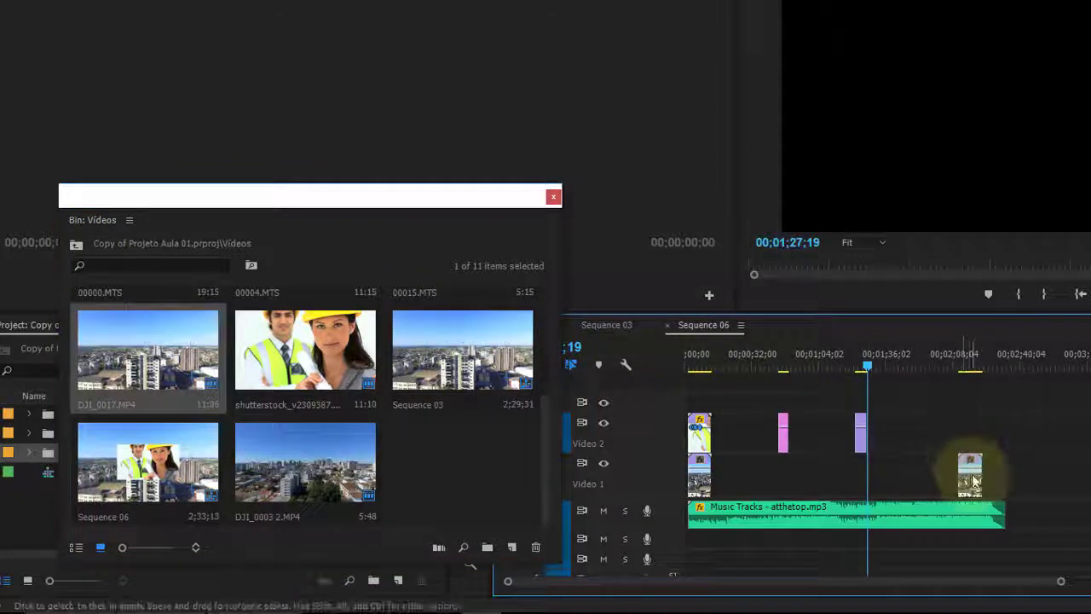
right_click(974, 482)
left_click(1023, 314)
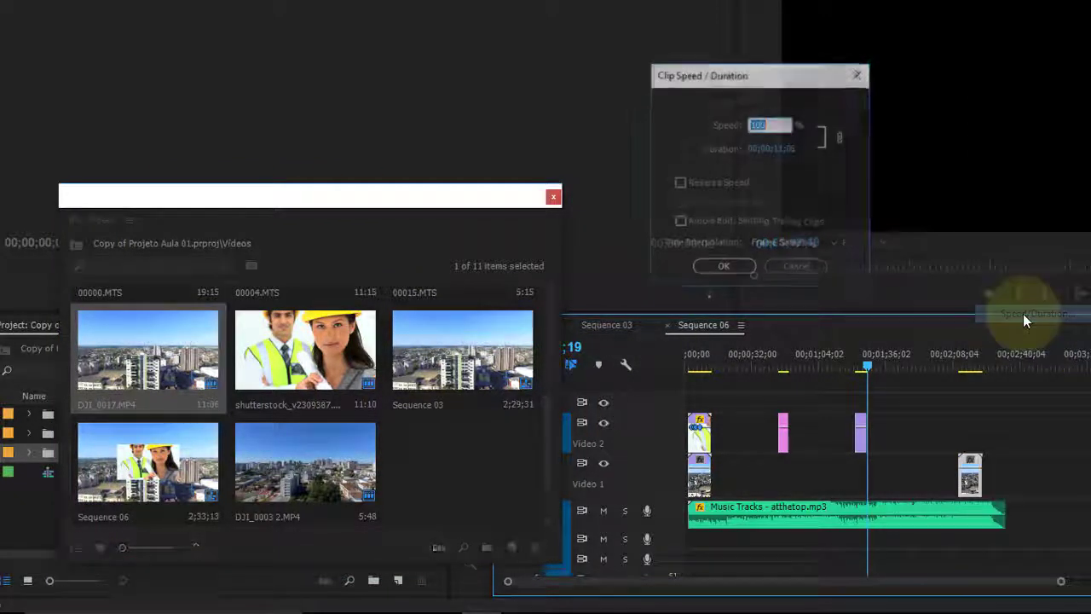
left_click(803, 264)
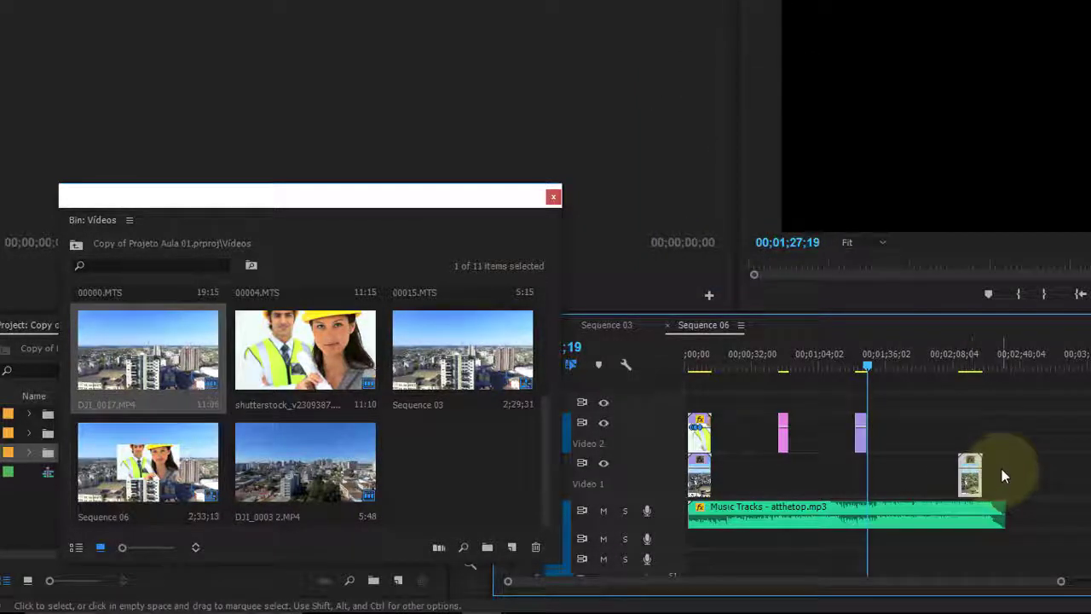
key("Delete")
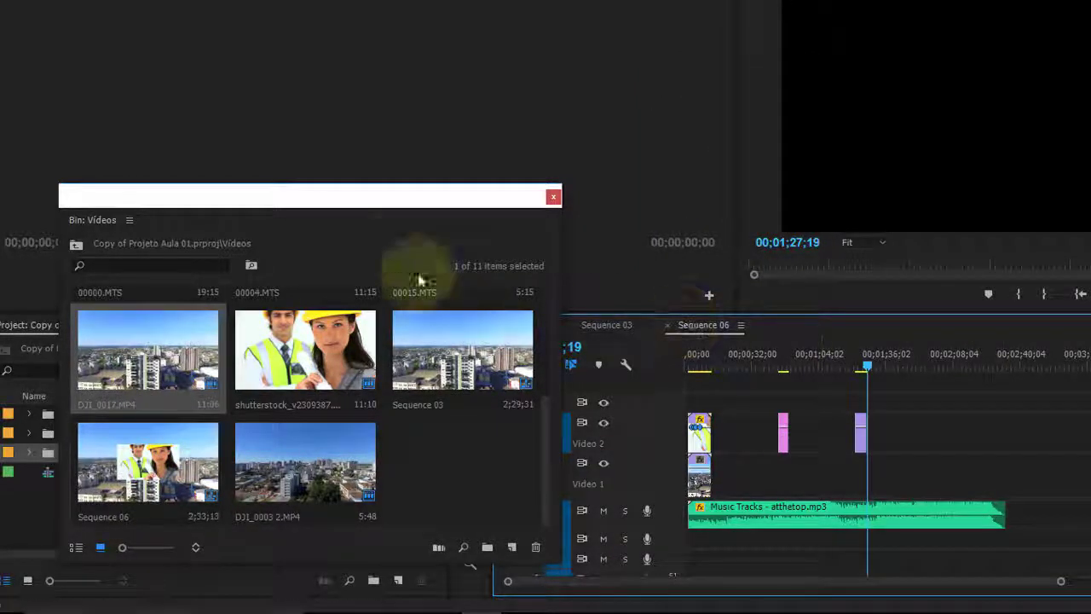
mouse_move(388, 205)
left_mouse_down()
mouse_move(715, 283)
mouse_move(625, 263)
left_mouse_up()
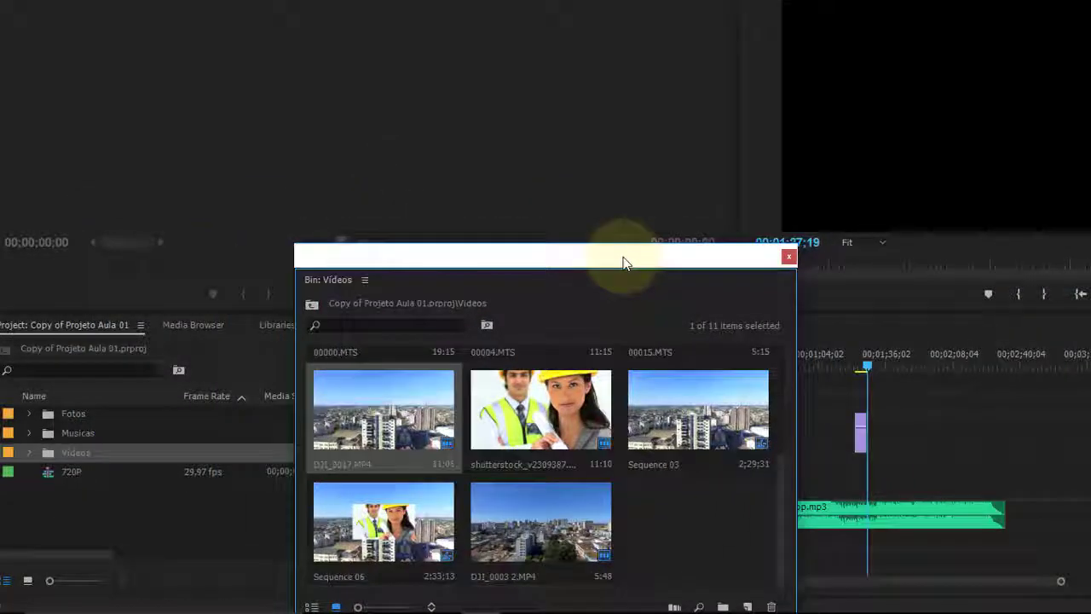
Load DJI_0017.MP4 in the Source monitor and reposition the floating Videos bin window
left_click_drag(624, 263, 604, 259)
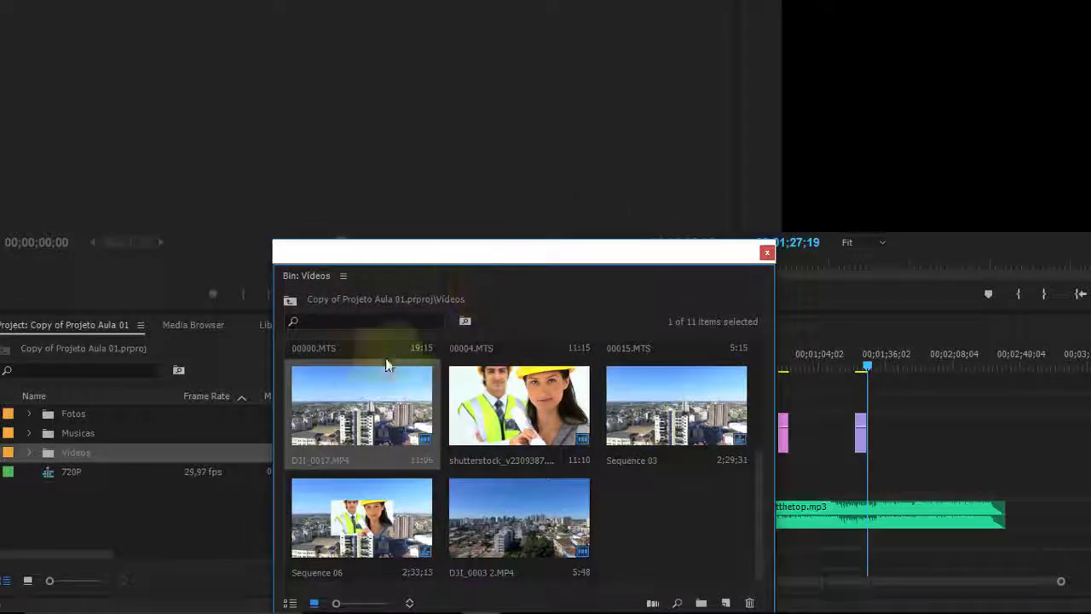
double_click(380, 409)
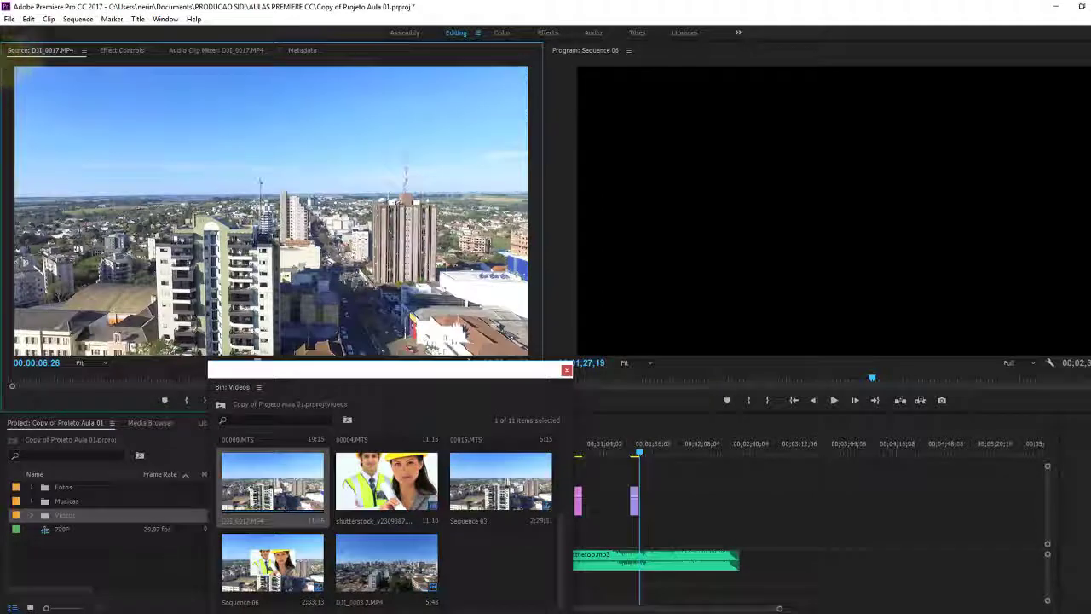
left_click_drag(322, 366, 189, 447)
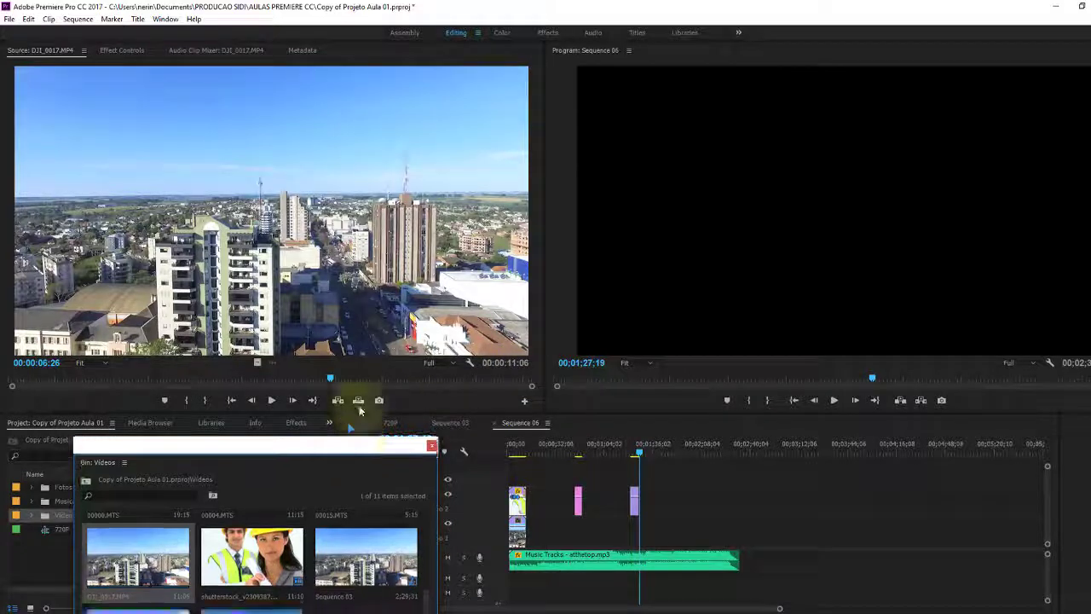
left_click_drag(362, 444, 361, 298)
Load DJI_0003 2.MP4 in the Source monitor, extend the out point to its end, and scrub back
double_click(239, 498)
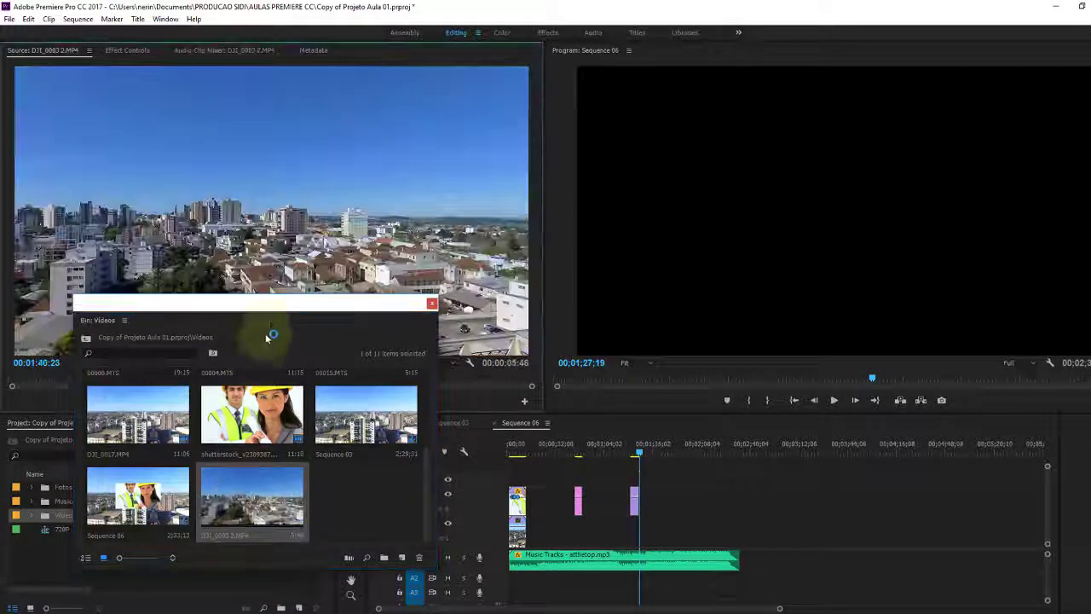
left_click_drag(267, 304, 317, 470)
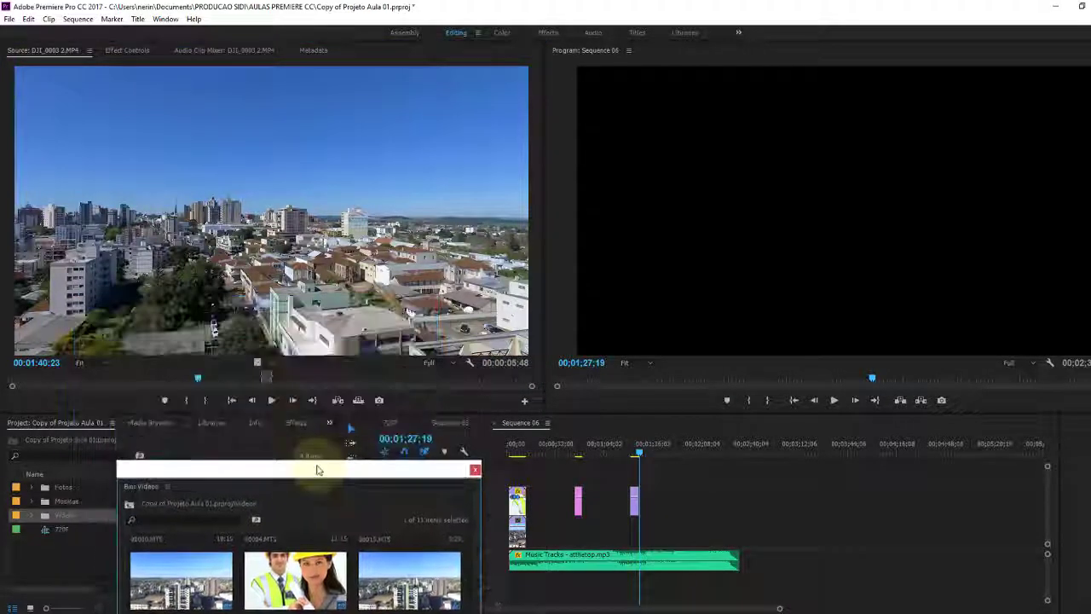
left_click(262, 375)
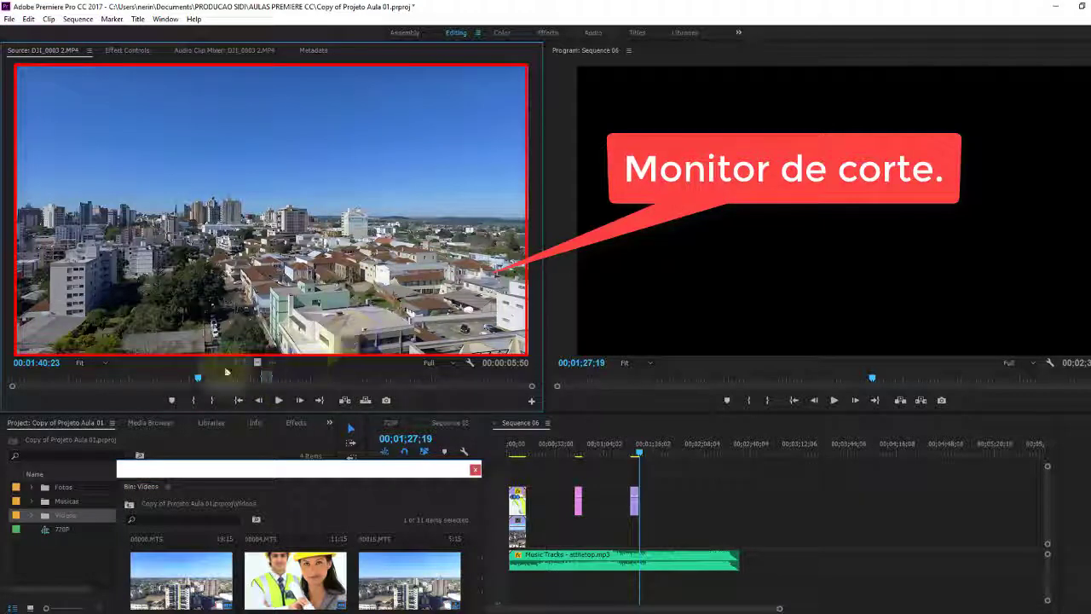
left_click_drag(261, 381, 73, 375)
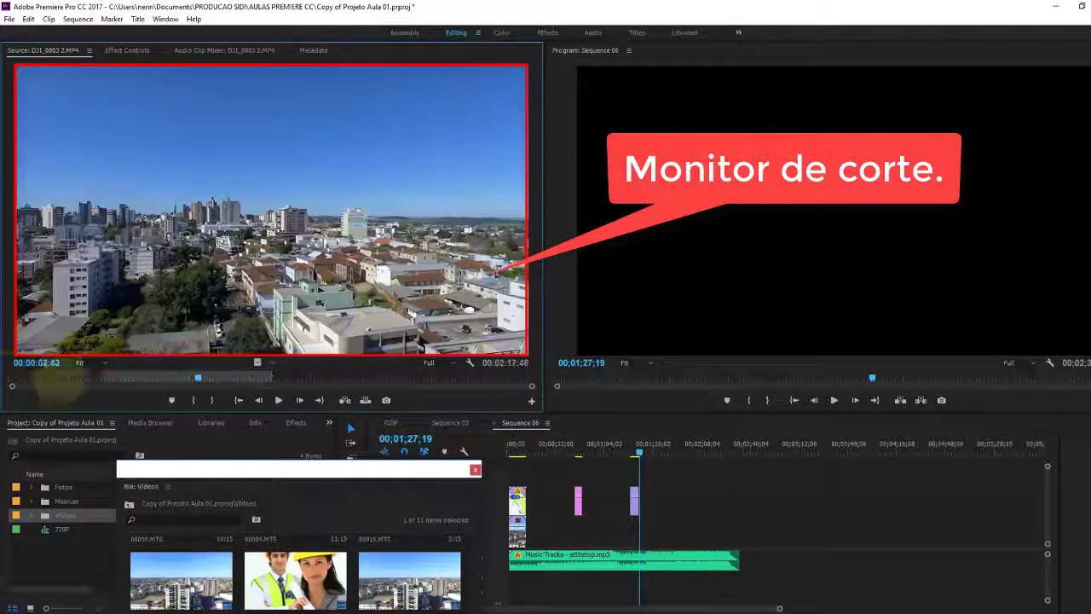
left_click_drag(273, 375, 596, 377)
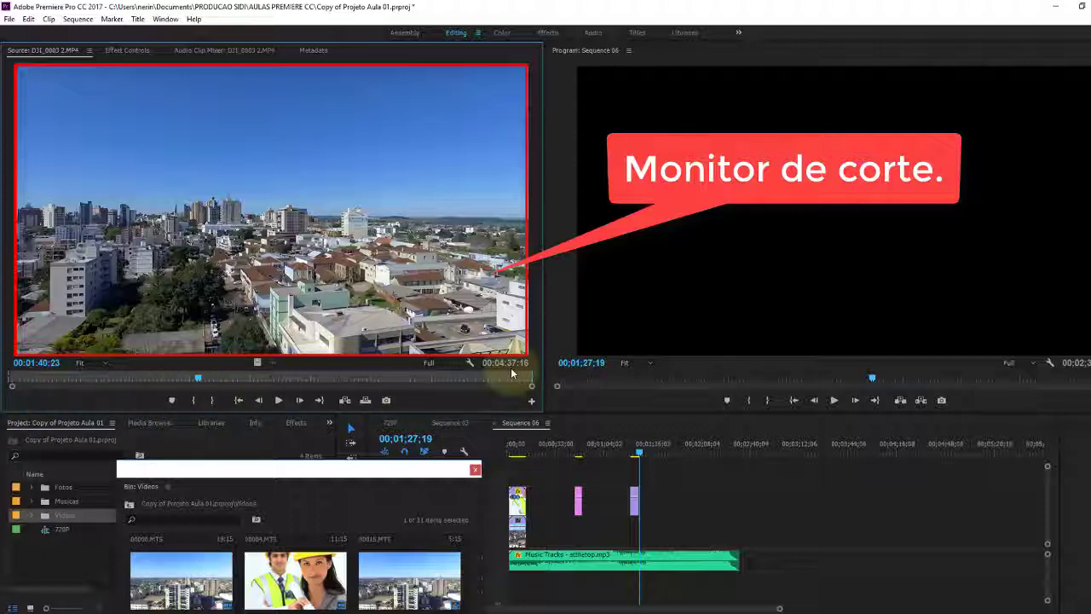
left_click_drag(182, 381, 5, 388)
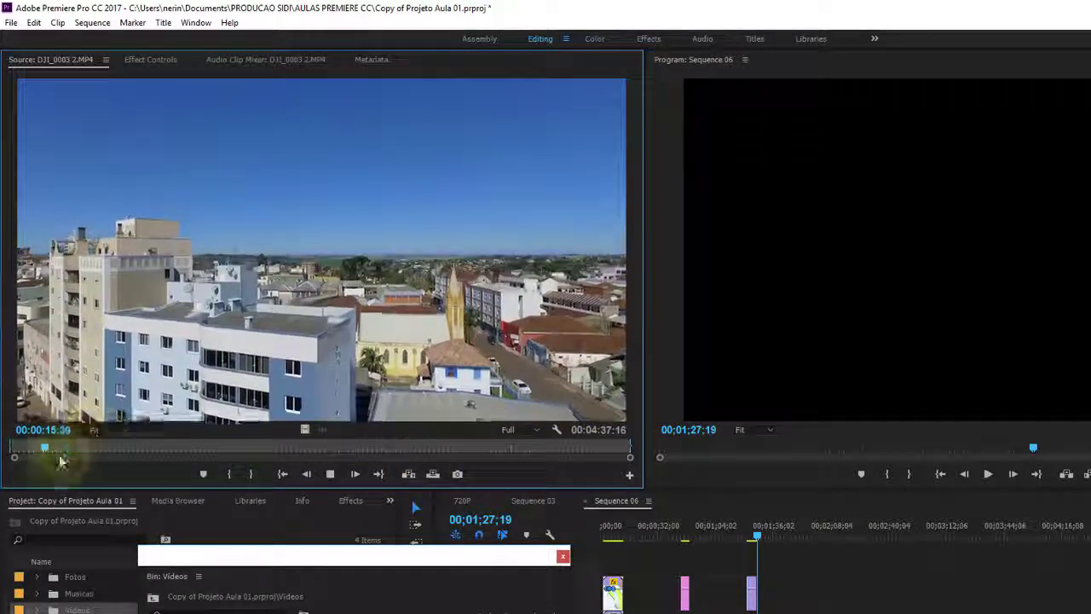
Scrub and play DJI_0003 2.MP4, stopping on the skyline frame at 00:02:00:05
left_click_drag(44, 447, 132, 451)
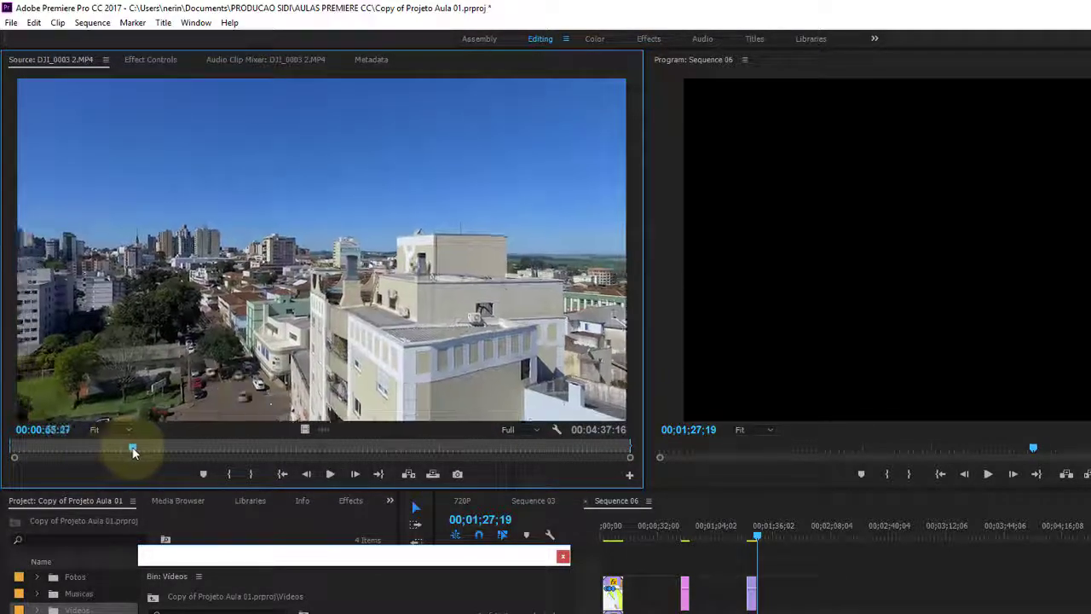
mouse_move(132, 452)
left_mouse_down()
mouse_move(378, 451)
mouse_move(535, 426)
mouse_move(354, 449)
mouse_move(370, 447)
mouse_move(269, 446)
left_mouse_up()
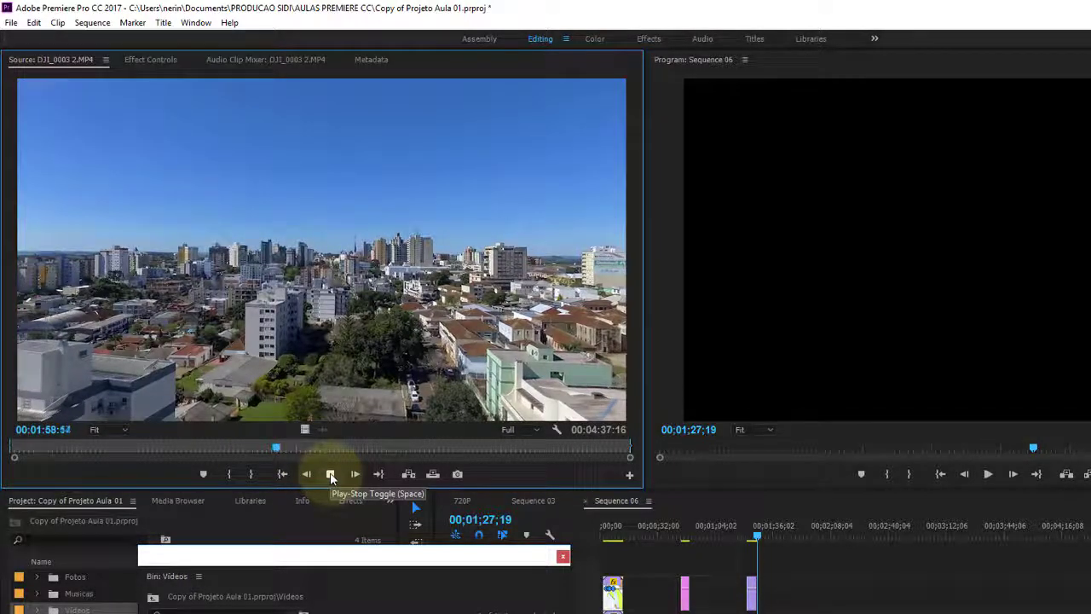
left_click(329, 474)
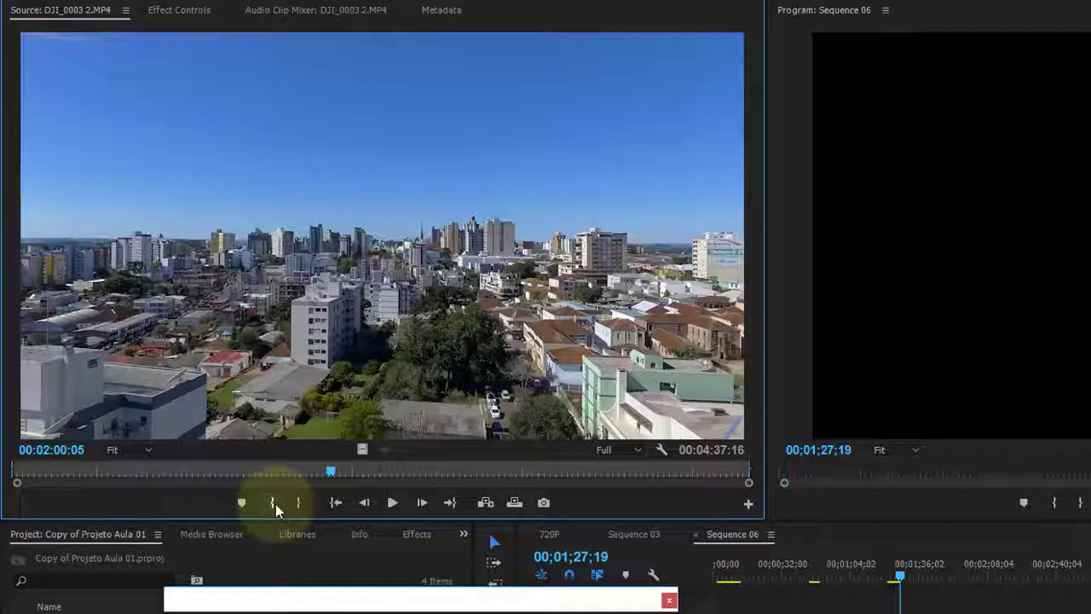
Mark In at 00:02:00:05 and Out near 02:06, giving a 00:00:06:38 range
left_click(274, 503)
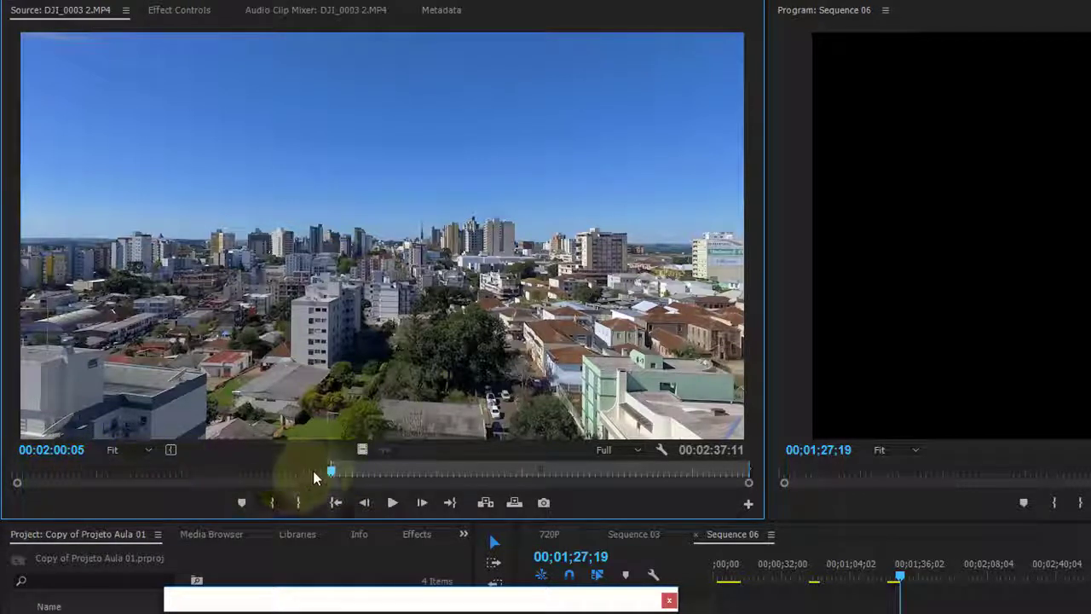
left_click(392, 502)
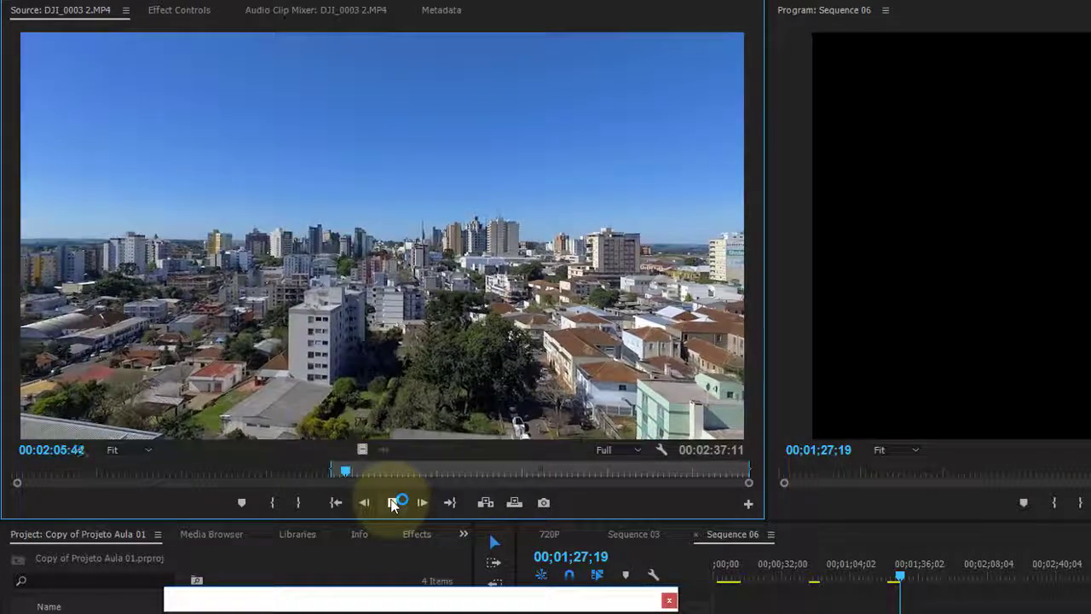
left_click(393, 502)
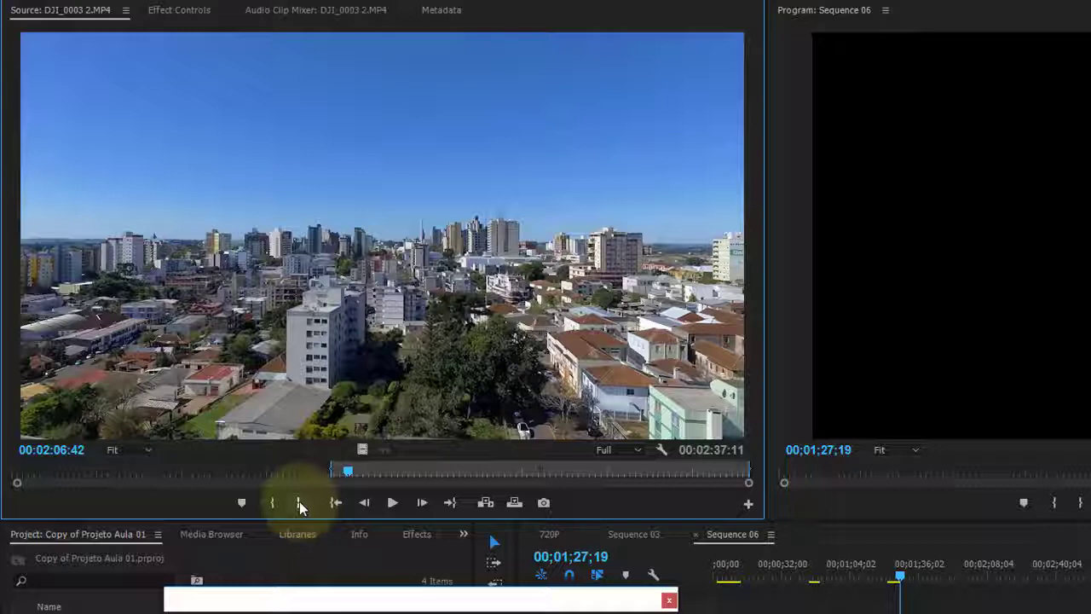
left_click(300, 505)
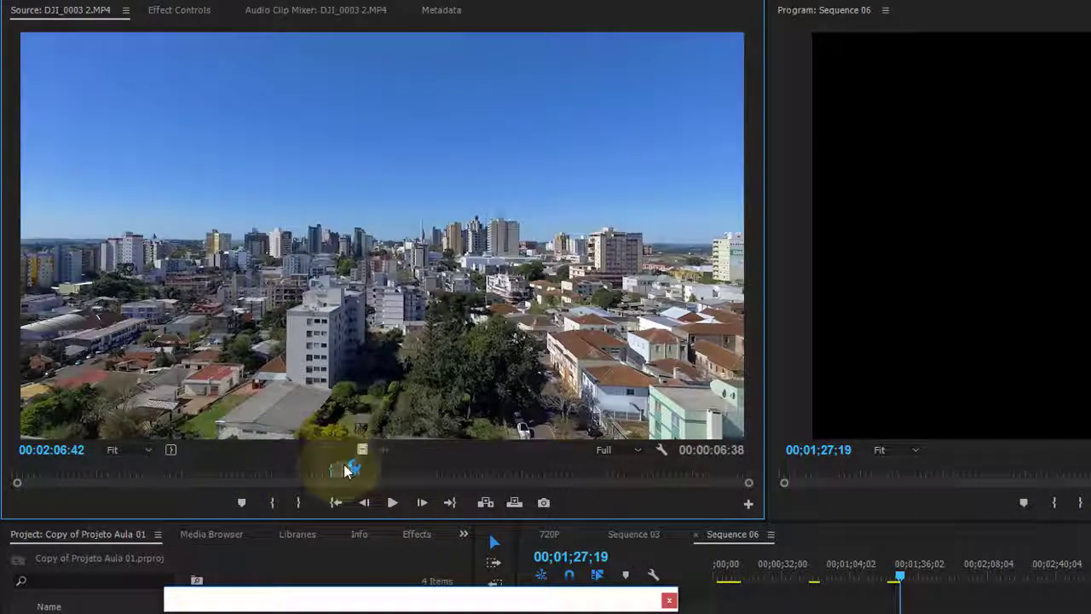
left_click_drag(350, 475, 332, 477)
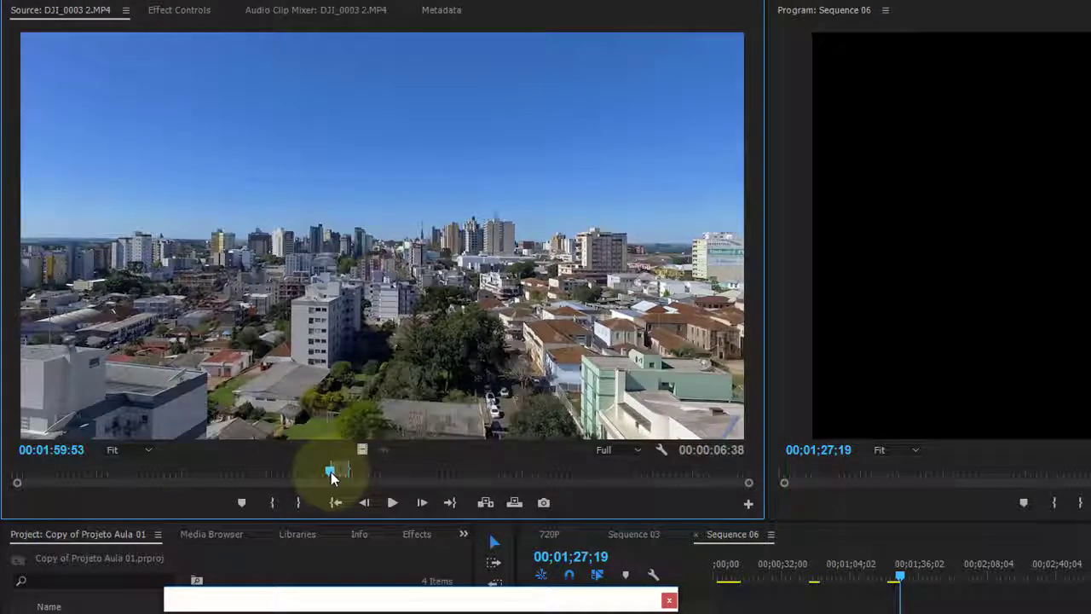
left_click_drag(332, 478, 347, 477)
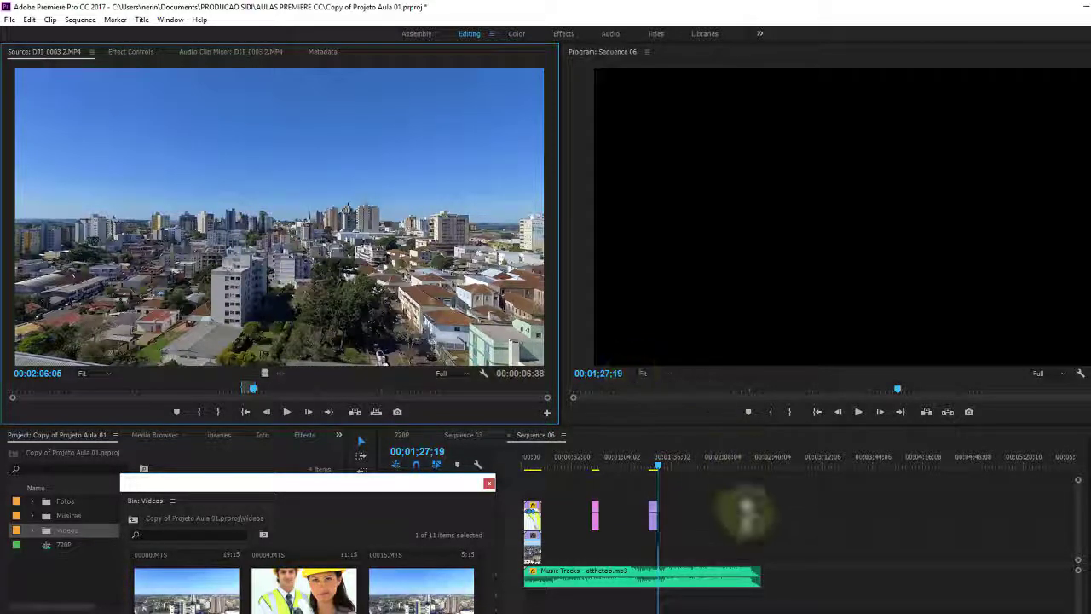
Insert the marked city shot into Sequence 06 near 03:12, play it back, then scrub the source further
left_click_drag(746, 511, 823, 540)
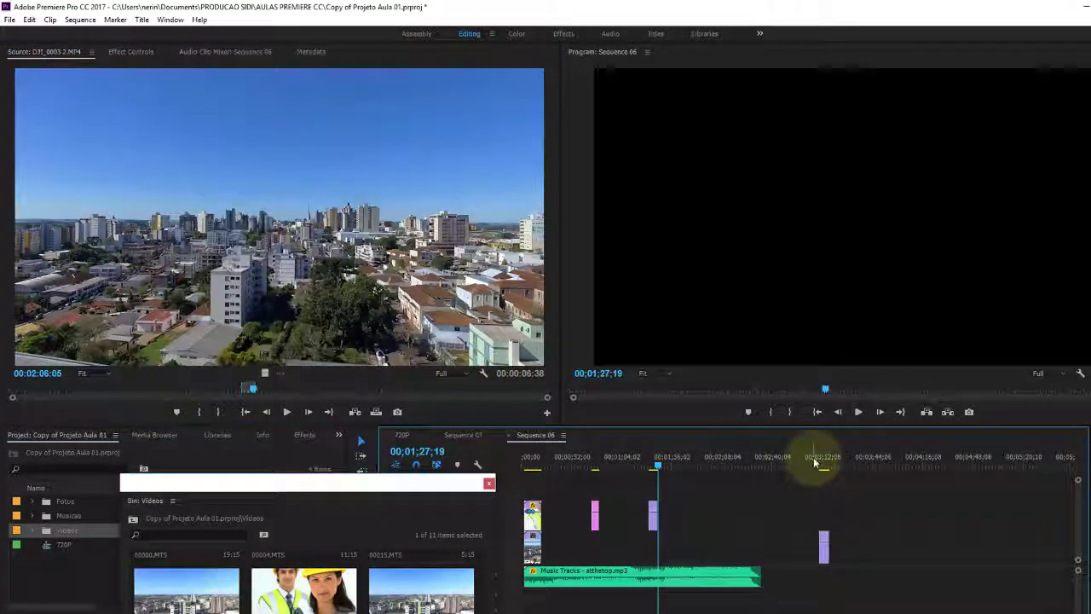
left_click_drag(817, 463, 820, 463)
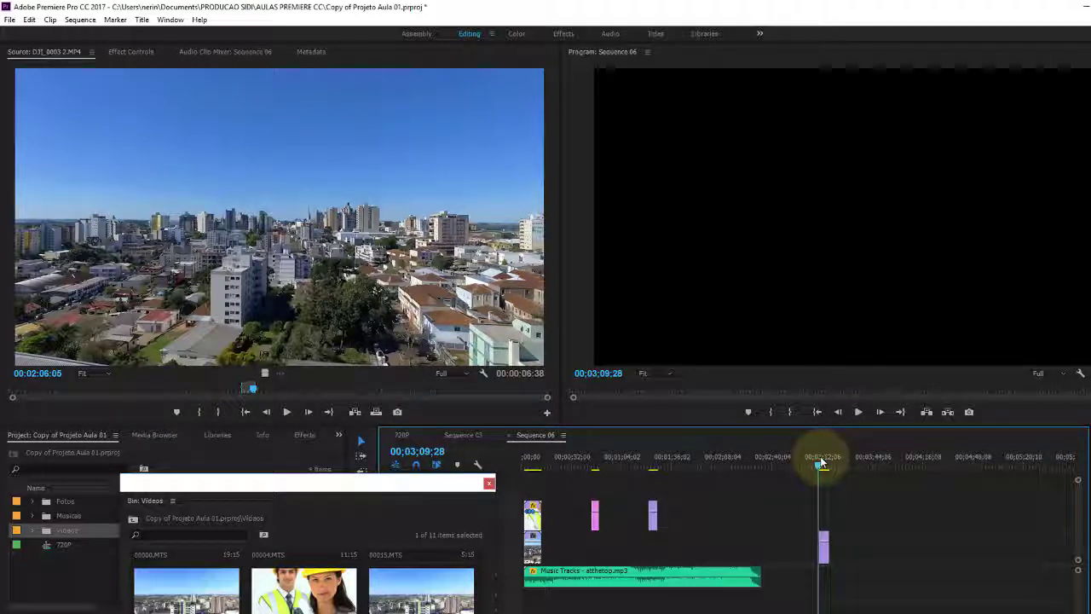
key("space")
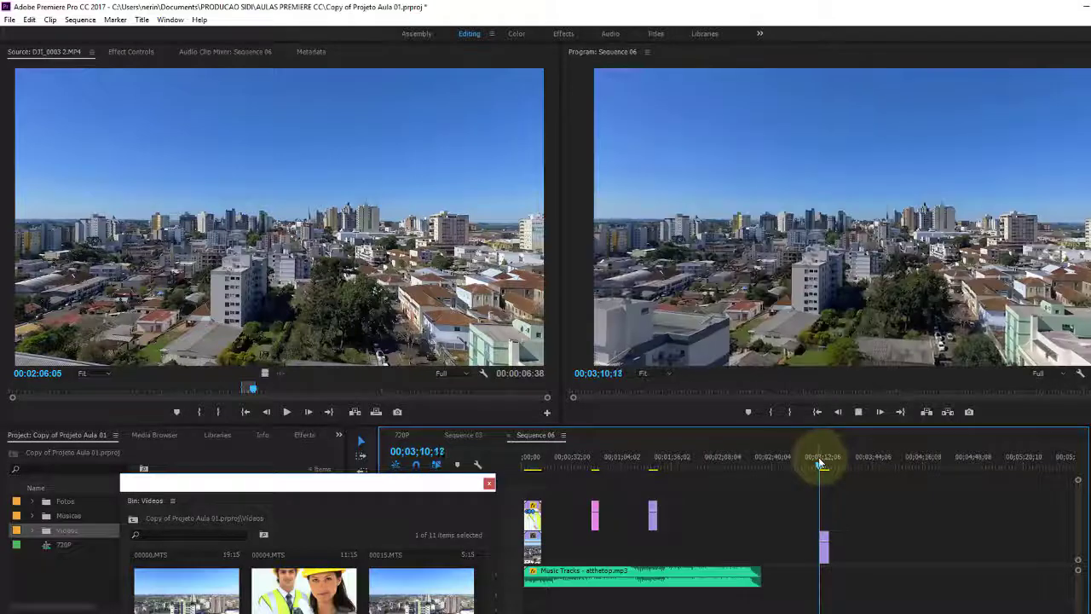
left_click(871, 358)
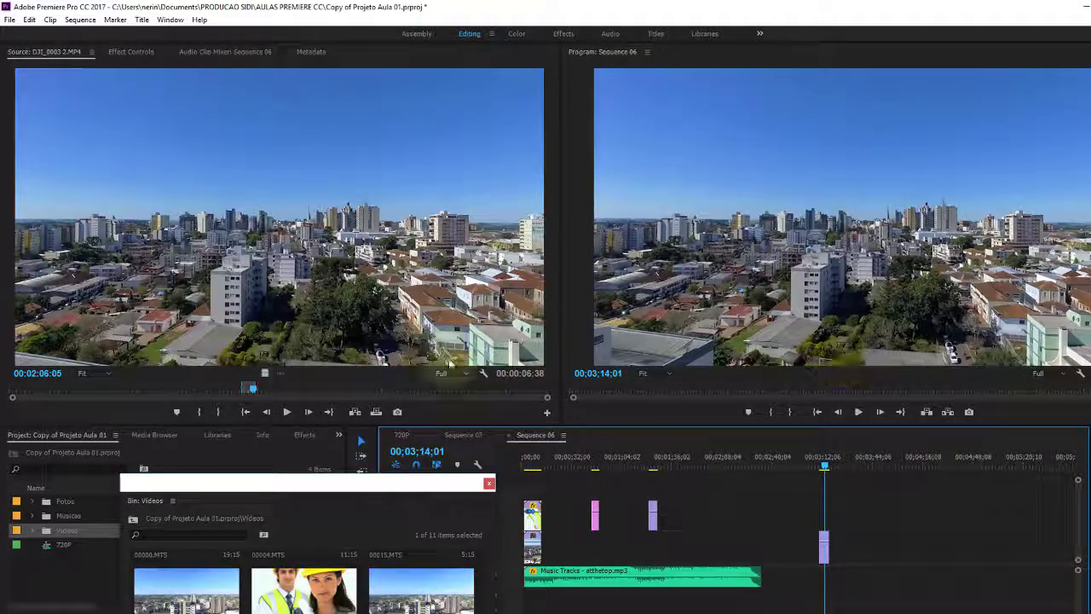
left_click_drag(256, 393, 277, 388)
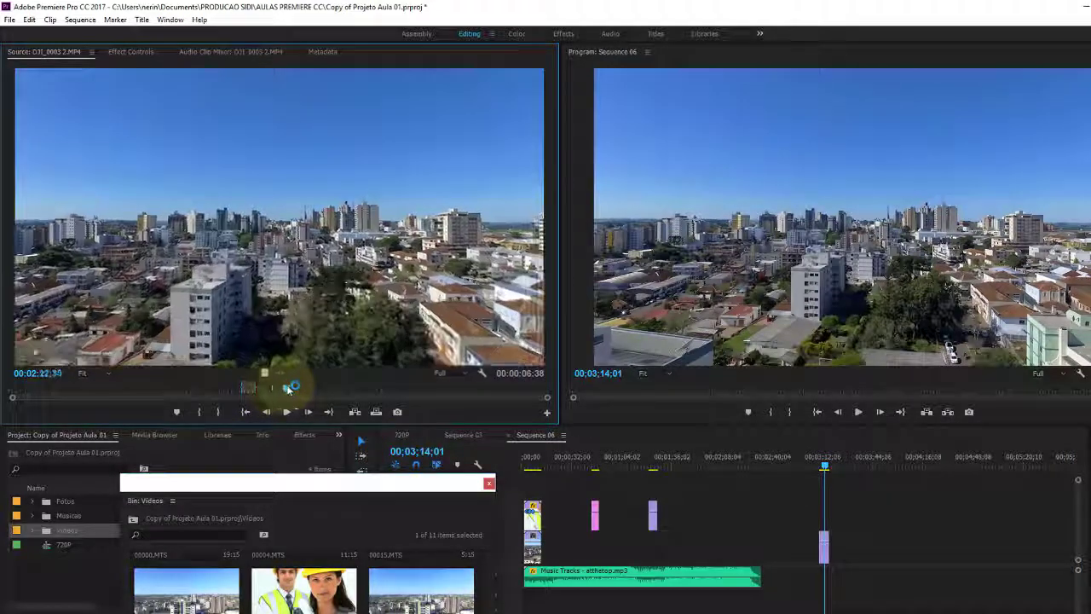
left_click_drag(277, 388, 412, 362)
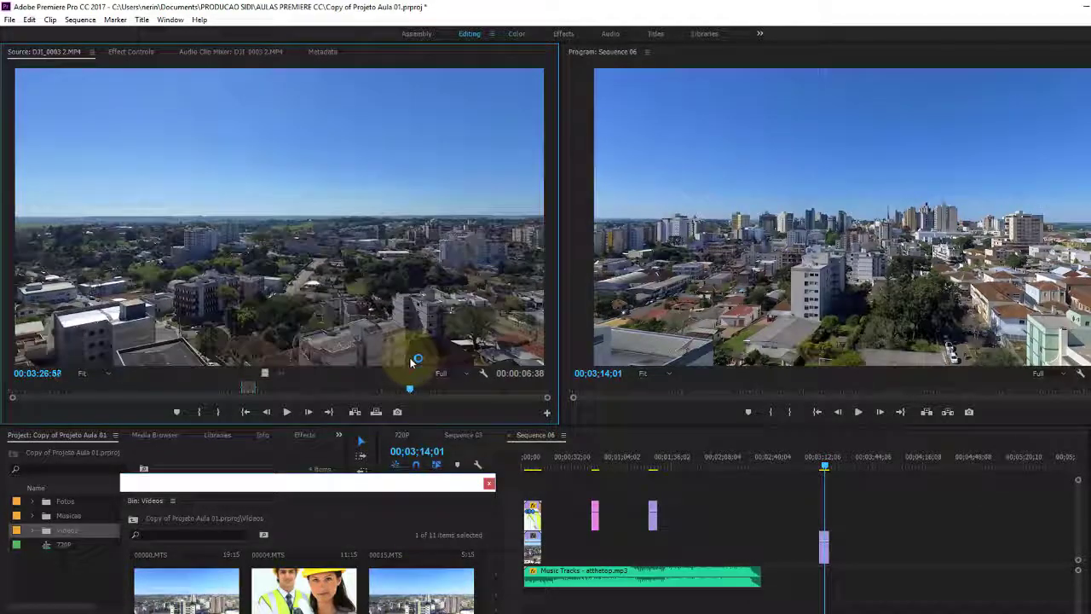
Mark a new city range in the Source monitor starting at 03:26, previewing it before marking Out
left_click_drag(412, 362, 409, 365)
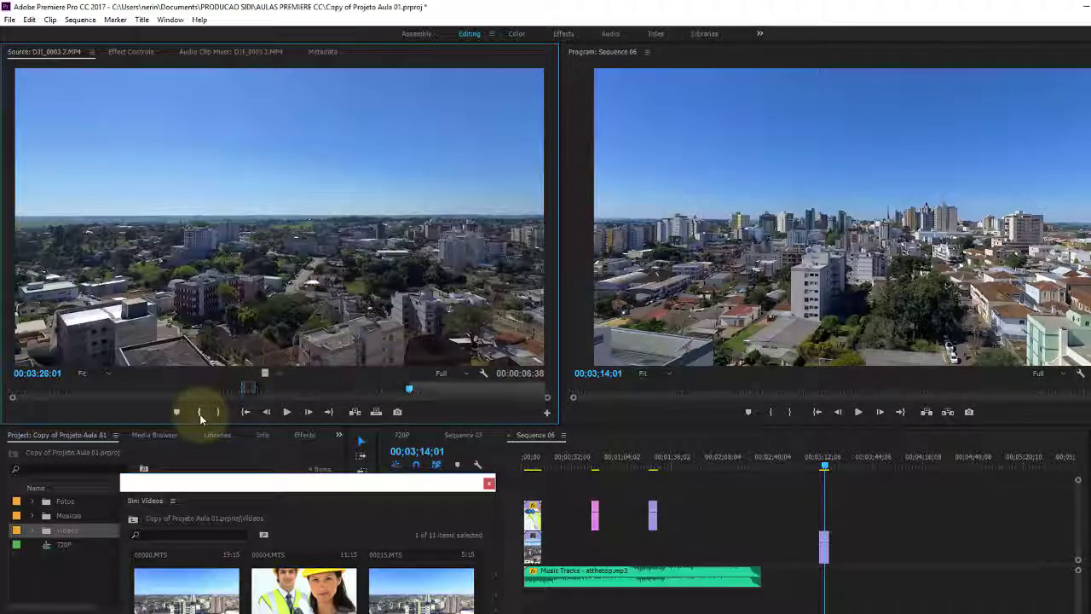
left_click(201, 415)
left_click(287, 412)
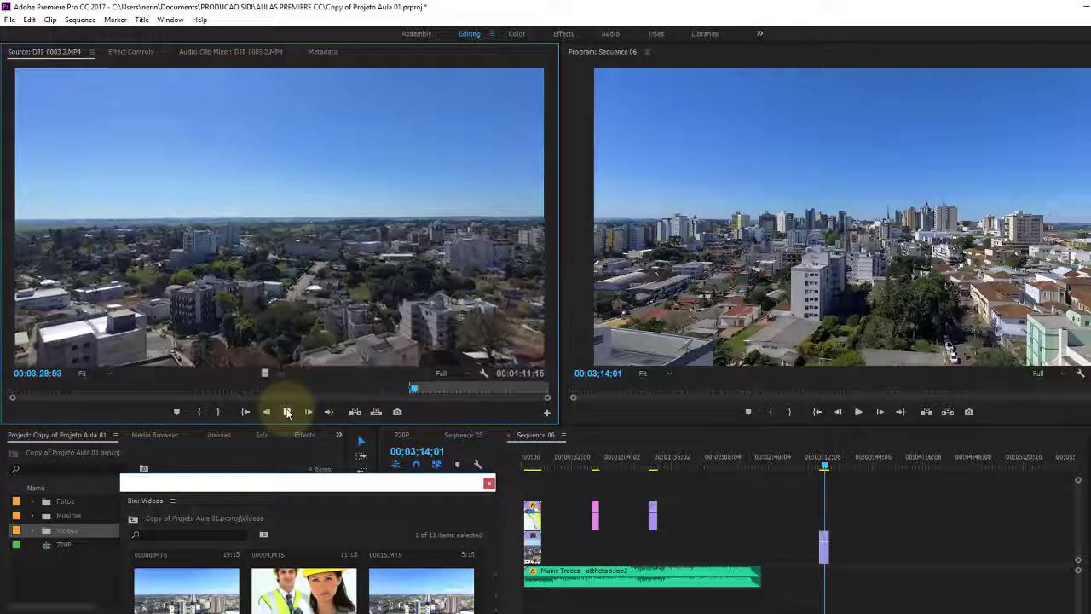
left_click(287, 413)
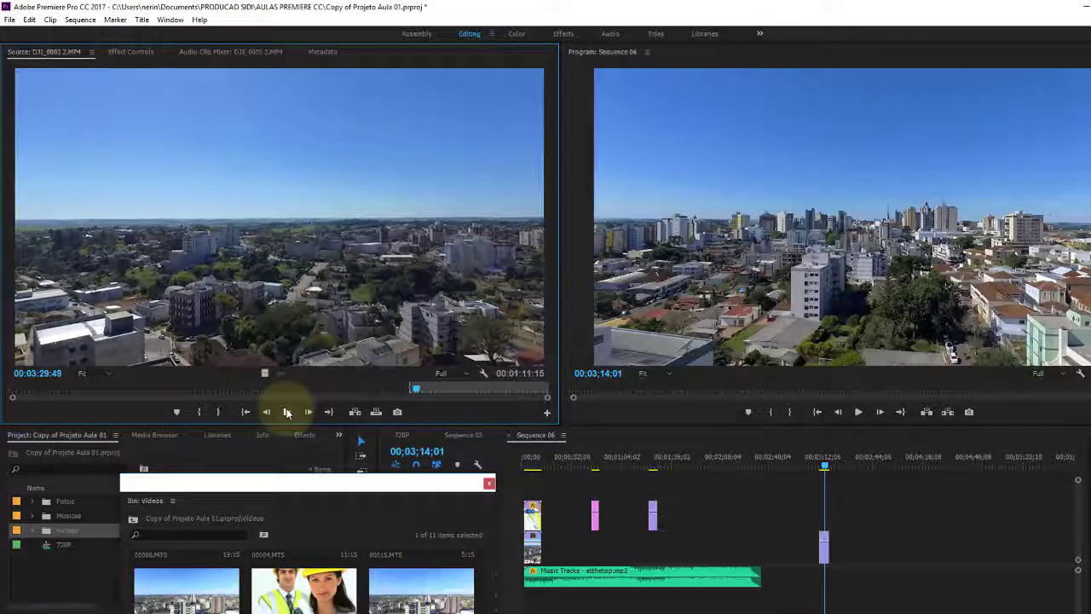
left_click(218, 413)
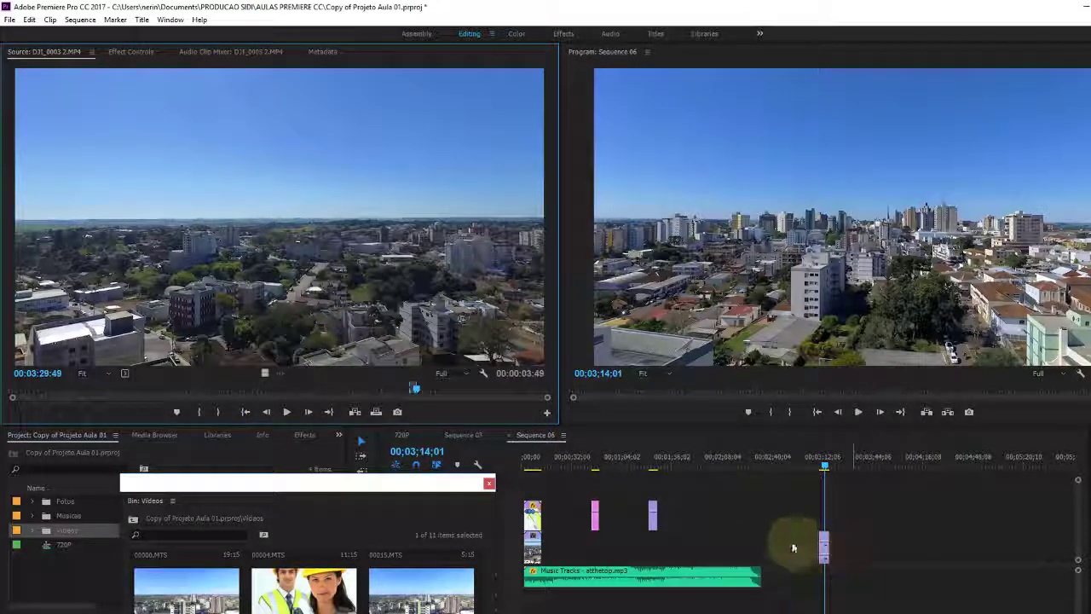
left_click(290, 385)
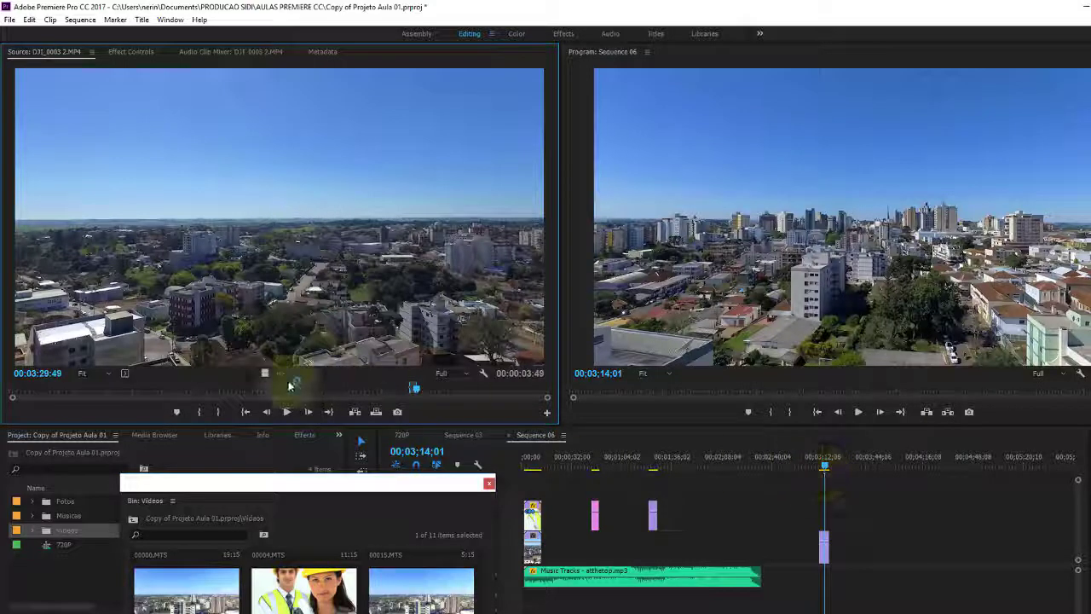
Add the 00:00:03:49 city range to Sequence 06 after the first shot, near 00;03;49
mouse_move(823, 545)
left_mouse_down()
mouse_move(895, 524)
mouse_move(897, 561)
mouse_move(886, 553)
left_mouse_up()
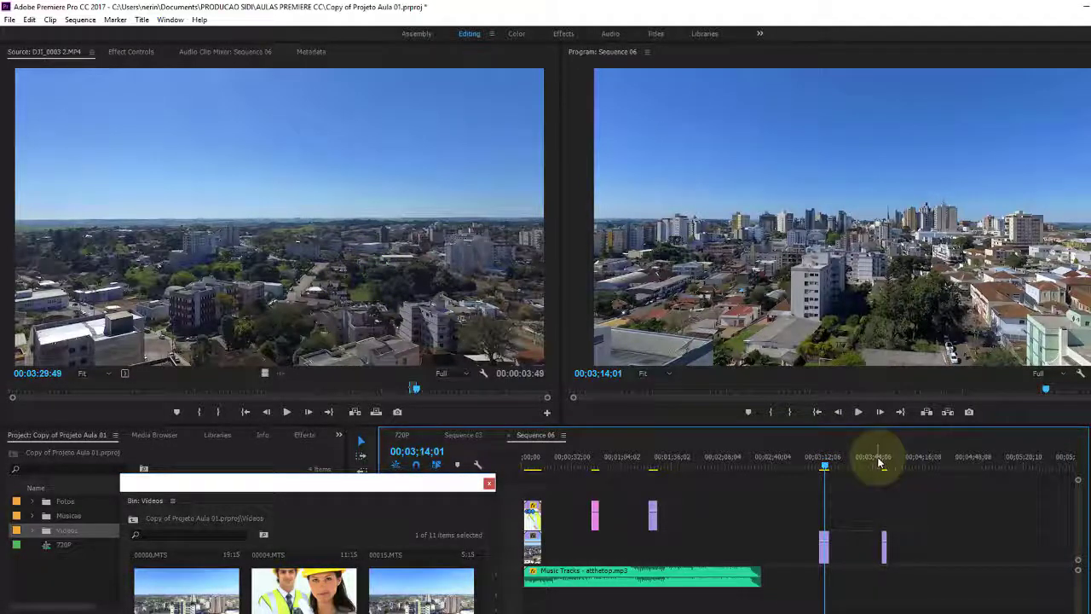
left_click_drag(880, 461, 814, 462)
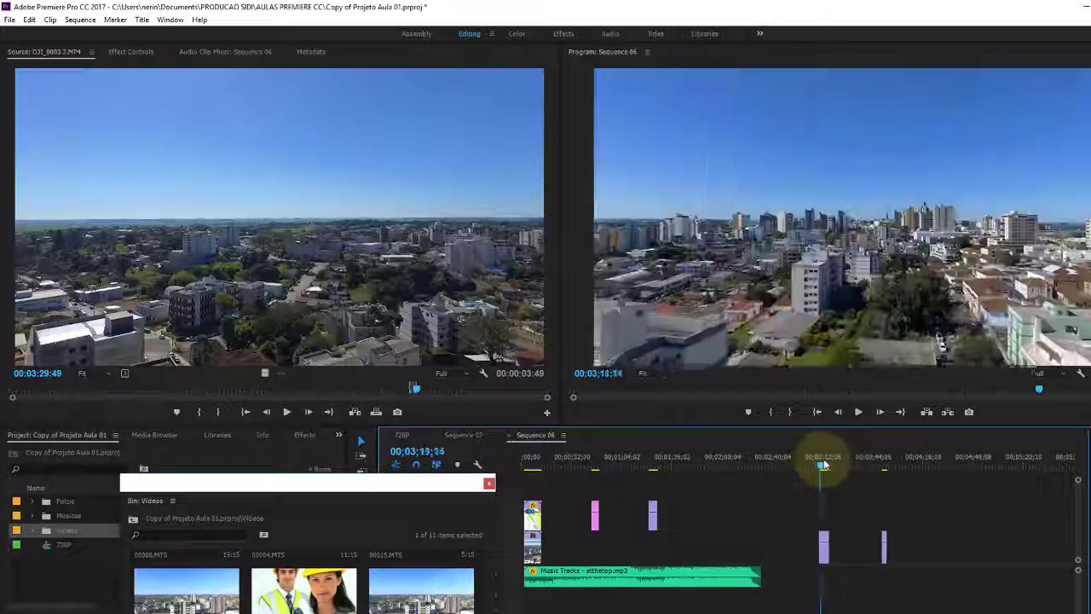
left_click_drag(820, 464, 885, 468)
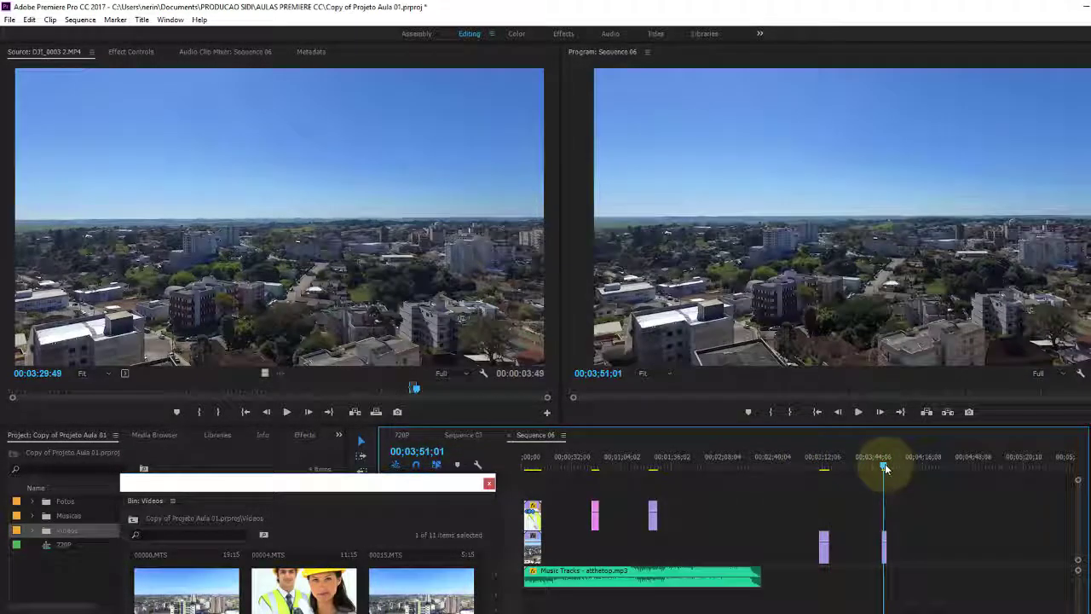
Load shutterstock_v2309387.mpg in the Source monitor and mark In at 00:00:00:19, Out about one second later
left_click_drag(433, 486, 431, 407)
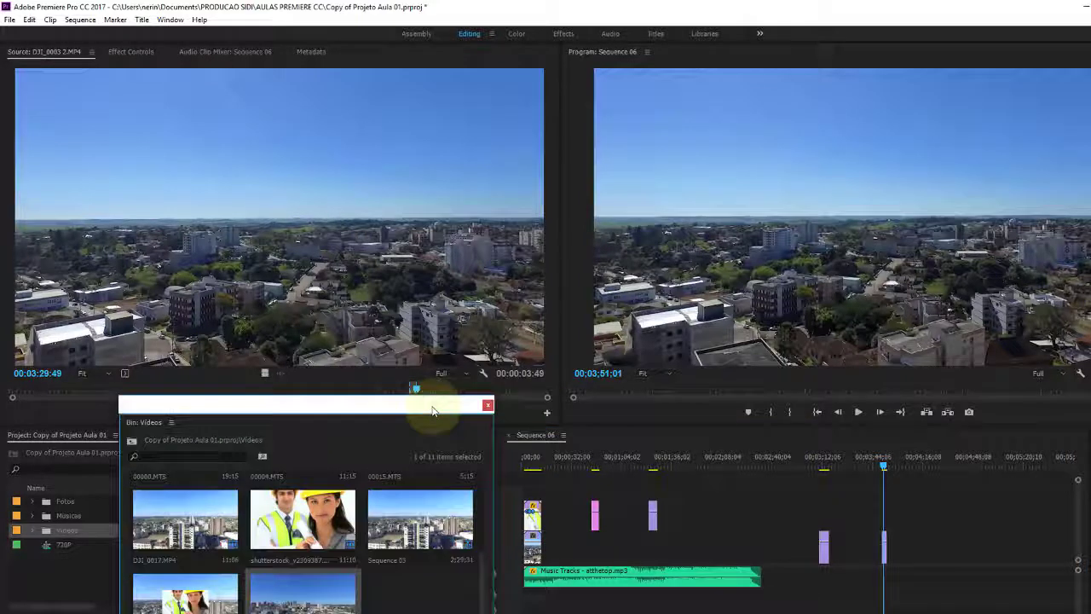
double_click(303, 519)
left_click_drag(333, 416, 323, 537)
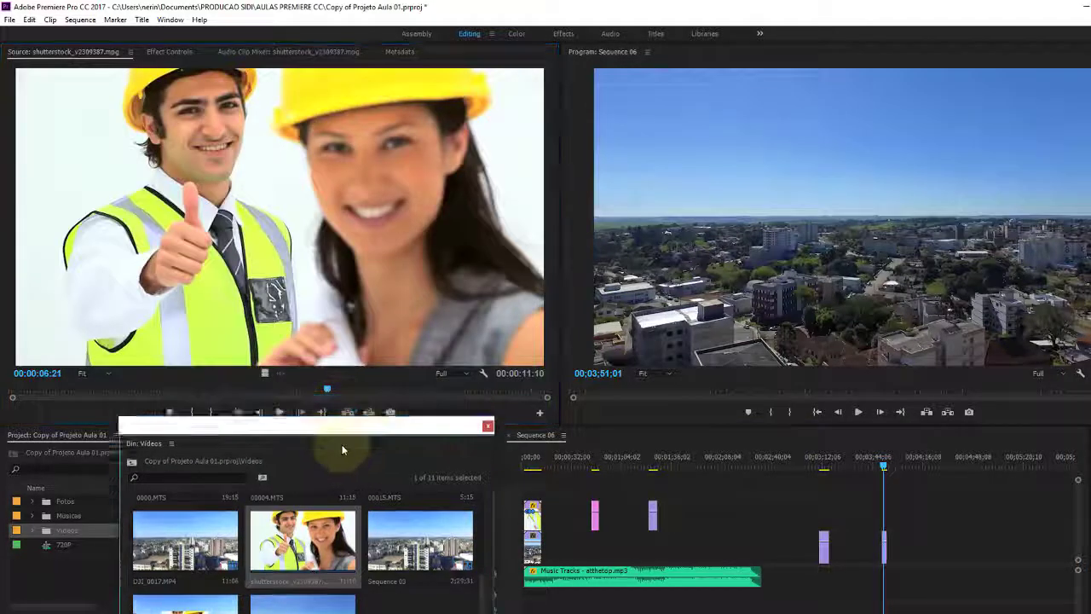
mouse_move(324, 391)
left_mouse_down()
mouse_move(24, 405)
mouse_move(61, 407)
mouse_move(38, 407)
left_mouse_up()
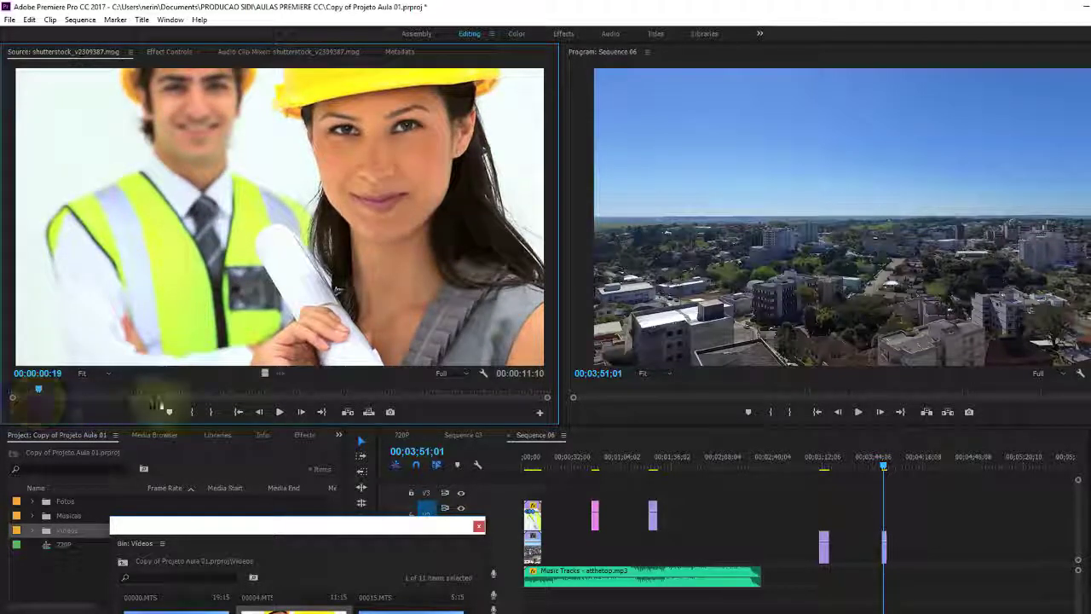
left_click(194, 417)
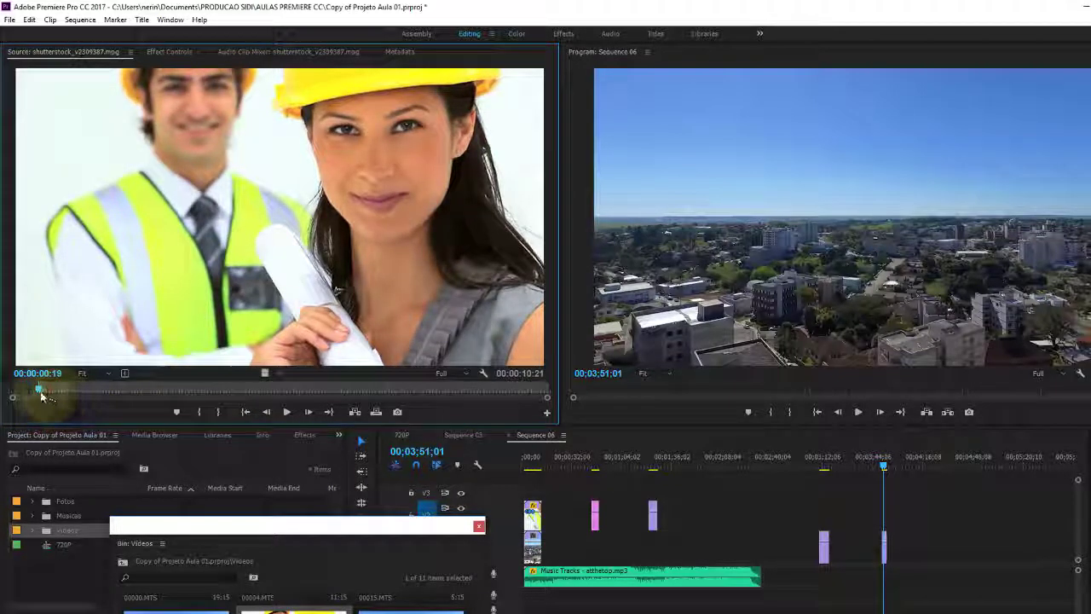
left_click_drag(41, 393, 61, 393)
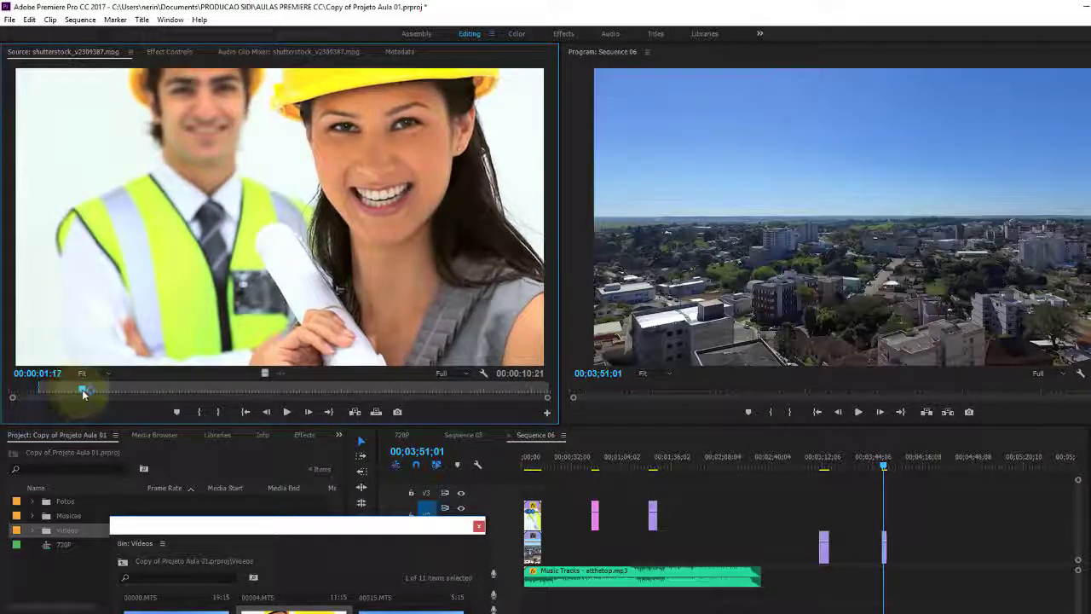
left_click(219, 413)
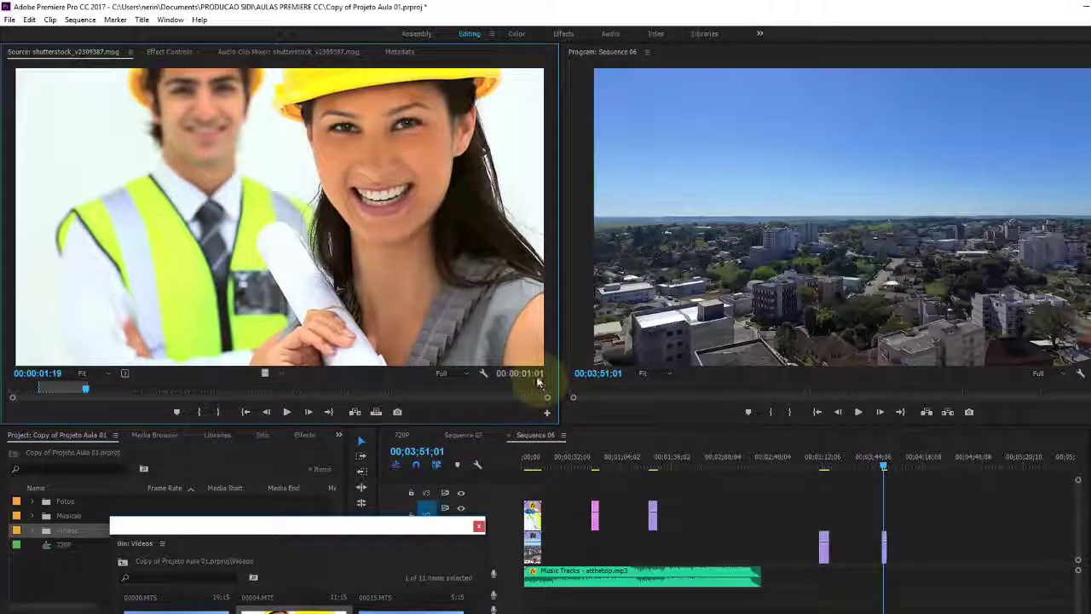
Rework the workers range to 00:00:01:24 and place it between the two city shots in Sequence 06
left_click_drag(538, 375, 857, 546)
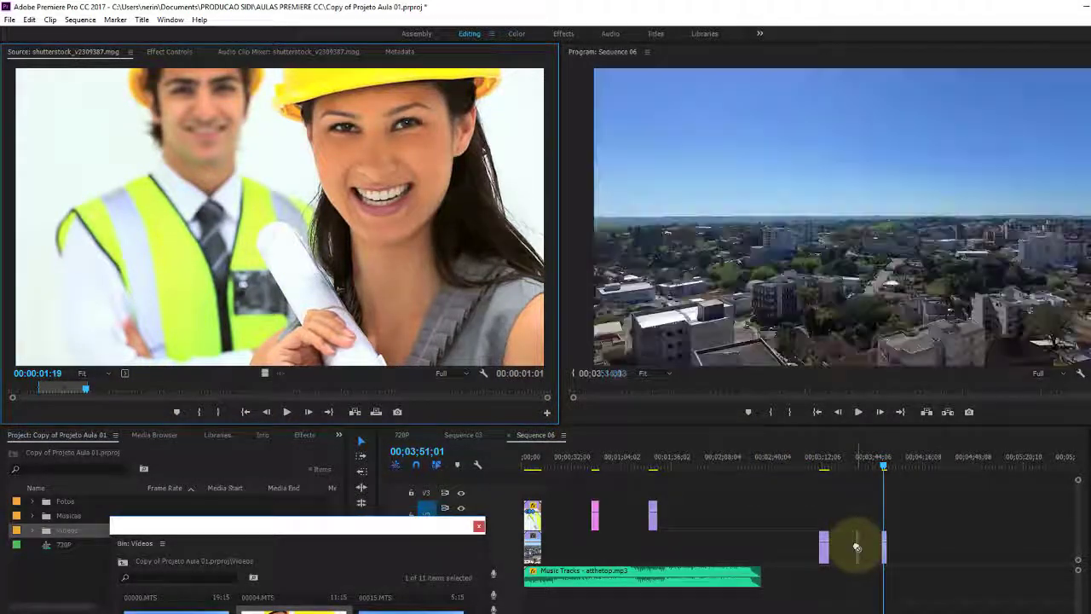
mouse_move(85, 389)
left_mouse_down()
mouse_move(516, 390)
mouse_move(147, 390)
mouse_move(229, 389)
left_mouse_up()
left_click(199, 412)
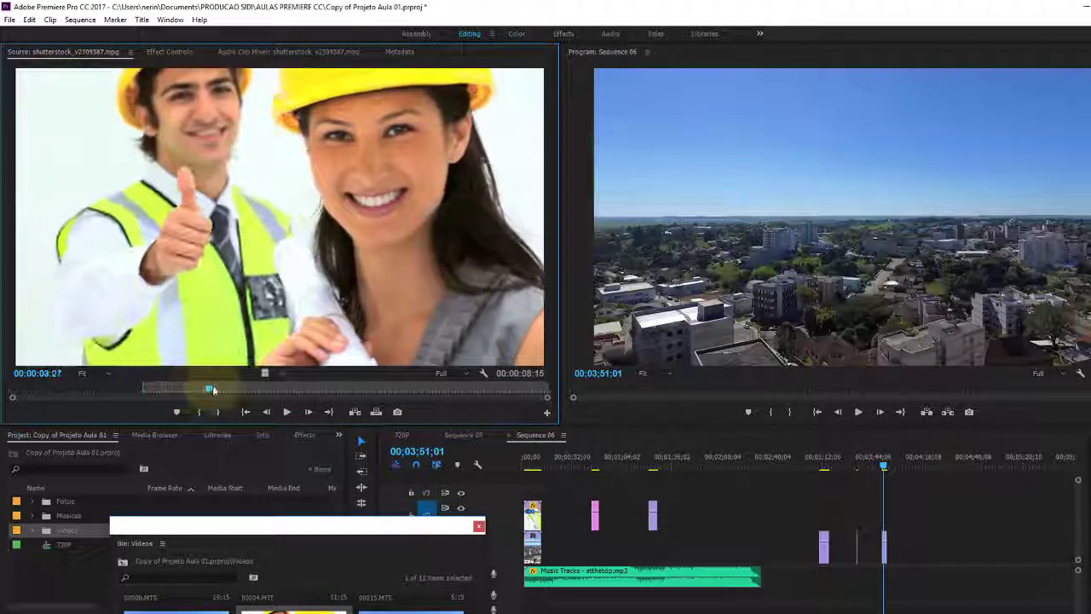
left_click(215, 411)
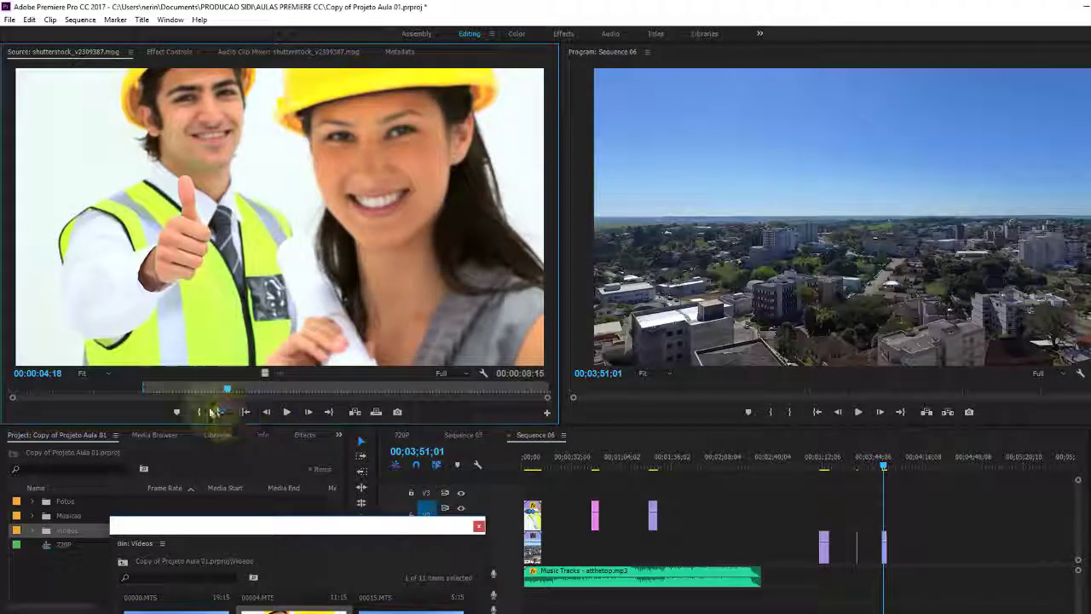
mouse_move(840, 516)
left_mouse_down()
mouse_move(878, 553)
mouse_move(857, 549)
left_mouse_up()
left_click_drag(843, 464, 853, 466)
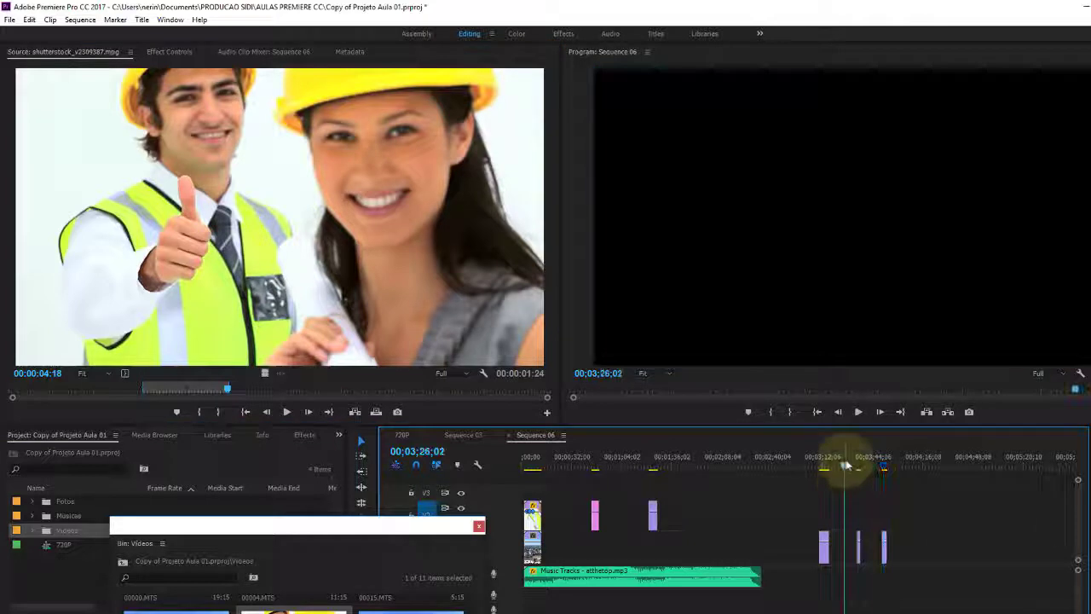
Play Sequence 06 from 03:31, scrub through the hard-hat clip, and close the floating Videos bin
left_click(858, 412)
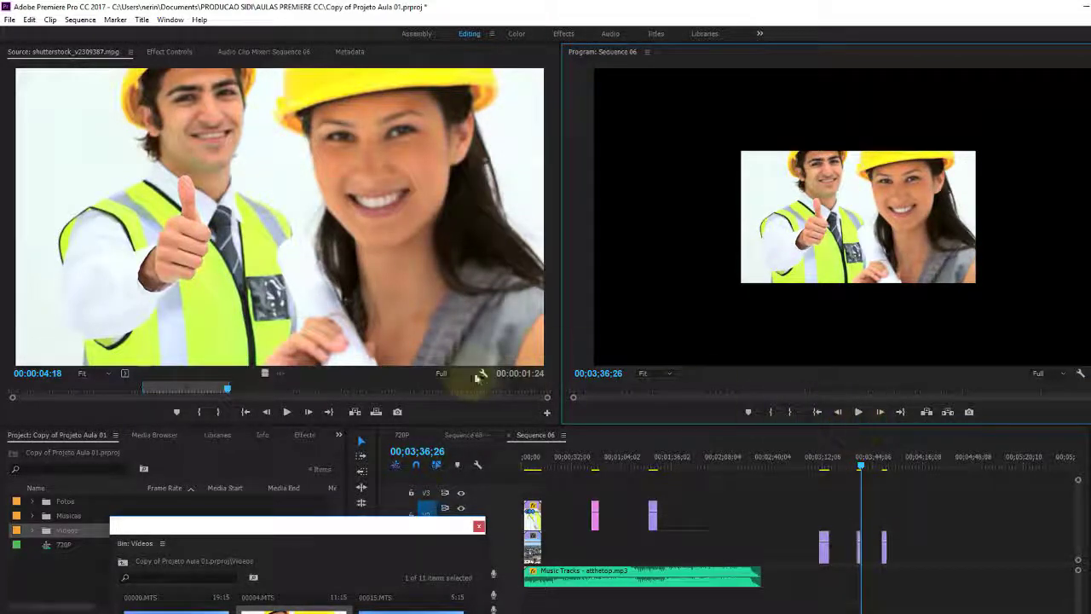
left_click_drag(230, 388, 407, 388)
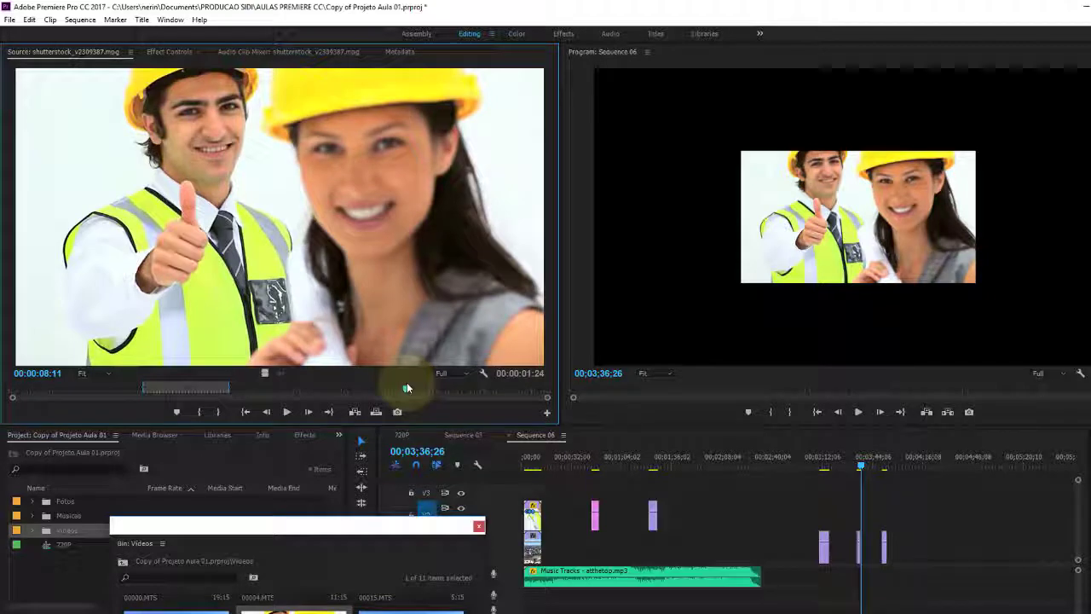
left_click_drag(408, 388, 518, 385)
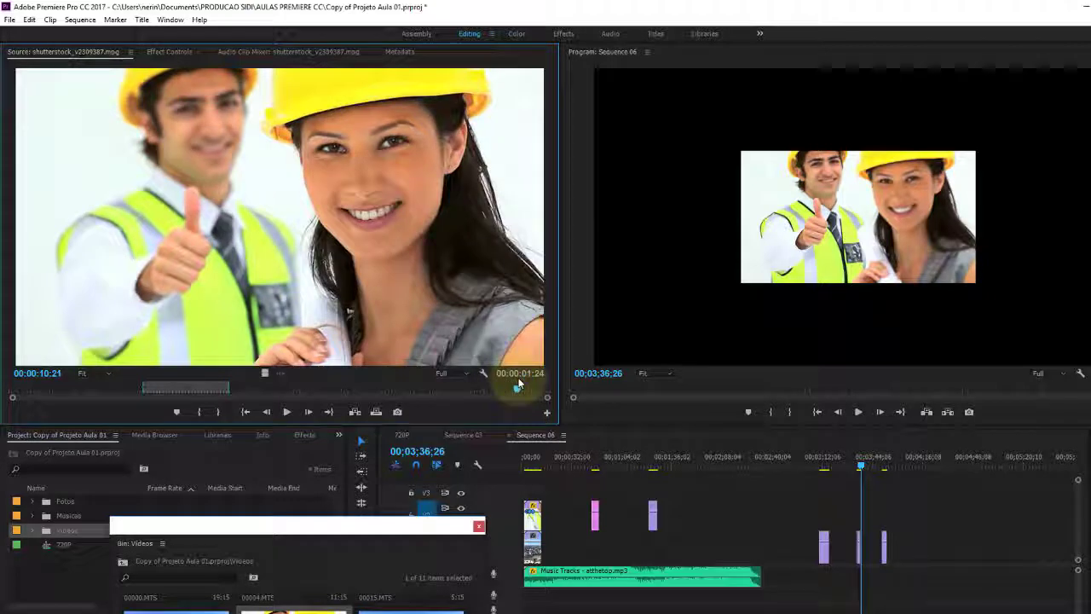
left_click(480, 528)
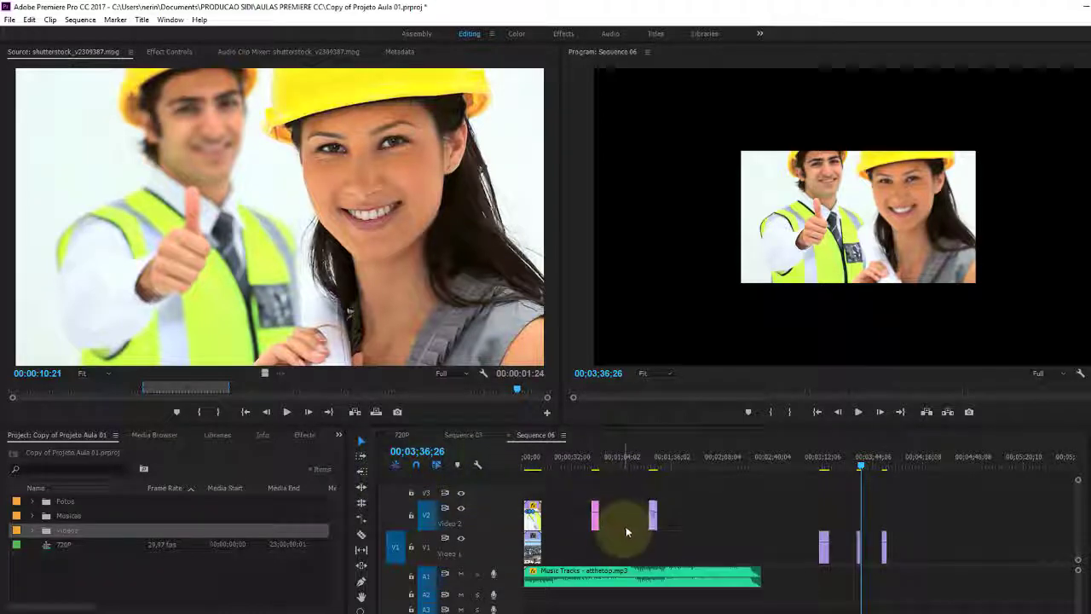
left_click(247, 413)
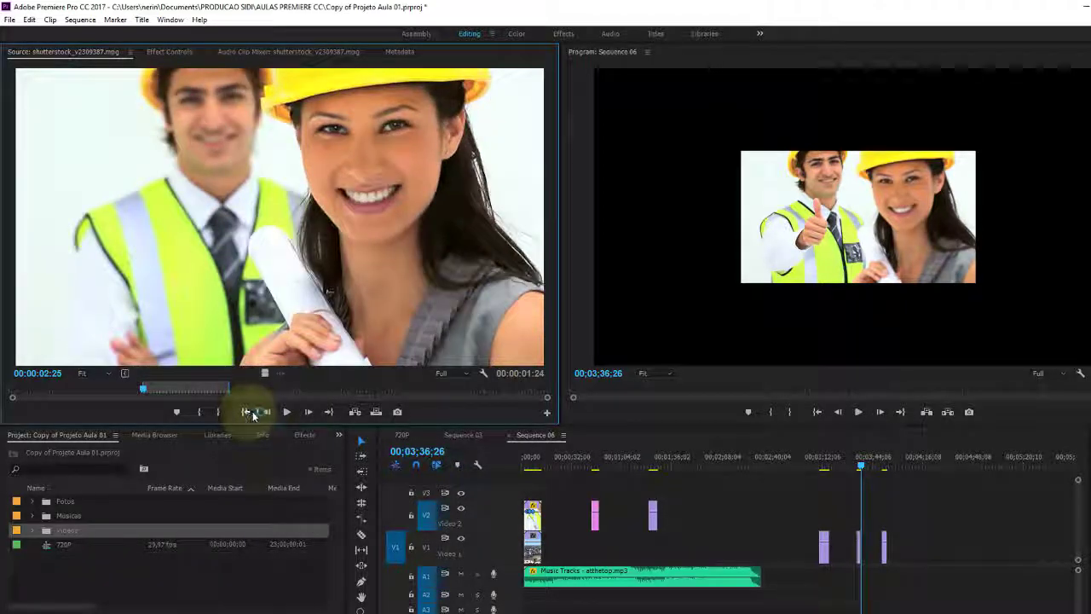
left_click_drag(143, 388, 547, 390)
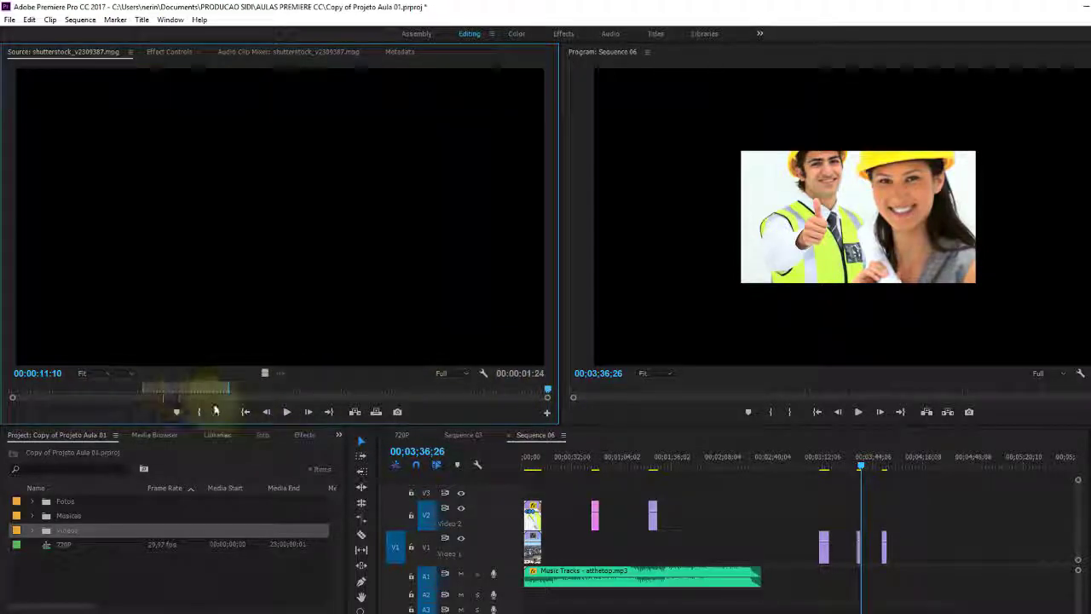
left_click(247, 413)
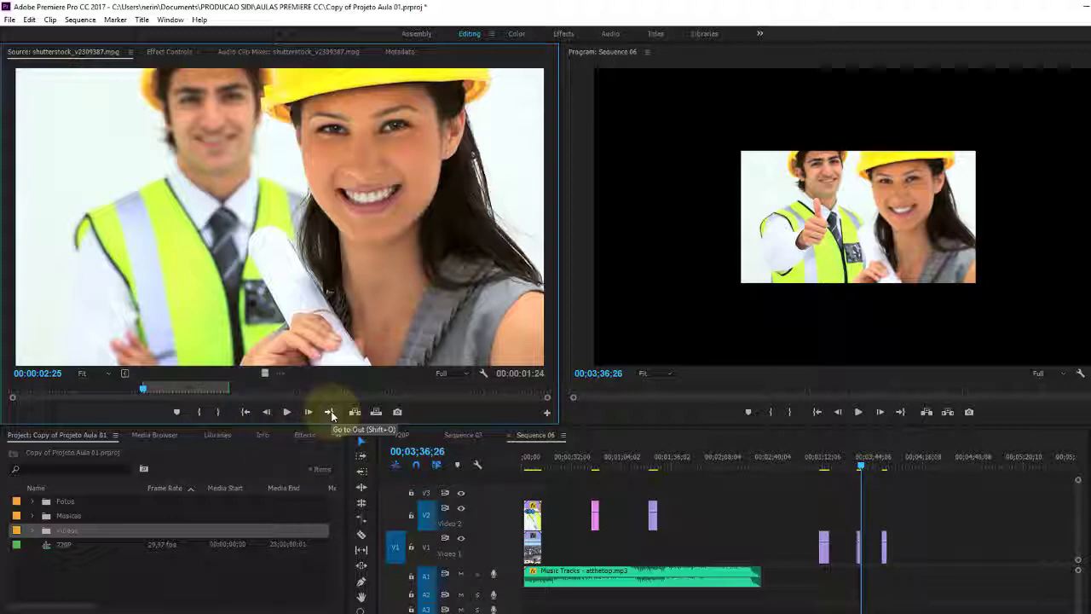
left_click(330, 412)
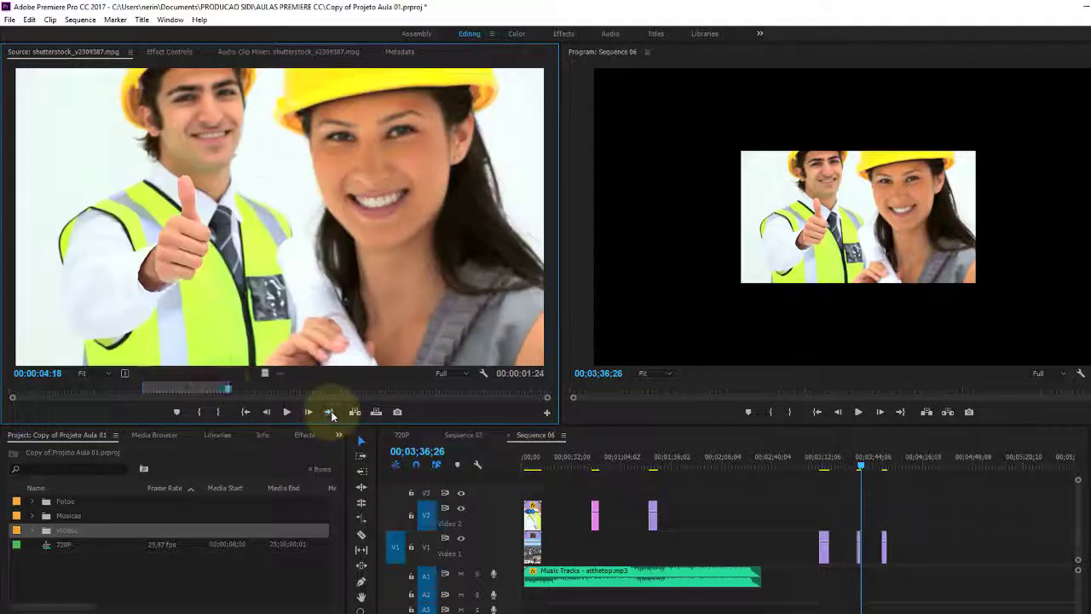
left_click(267, 414)
left_click(267, 413)
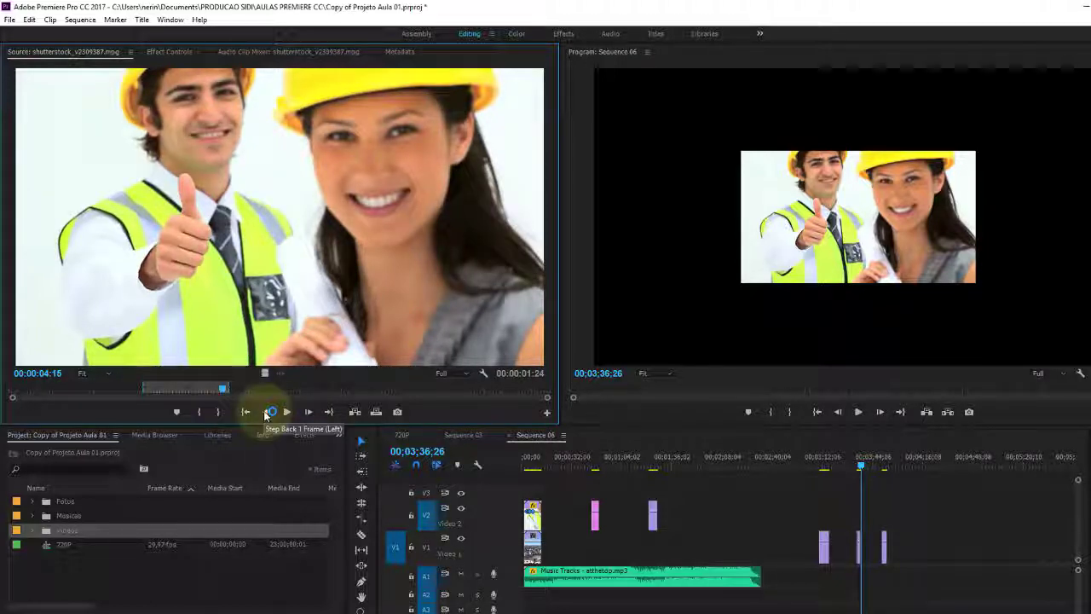
left_click(267, 413)
left_click(266, 414)
left_click(266, 414)
left_click(266, 415)
left_click(266, 415)
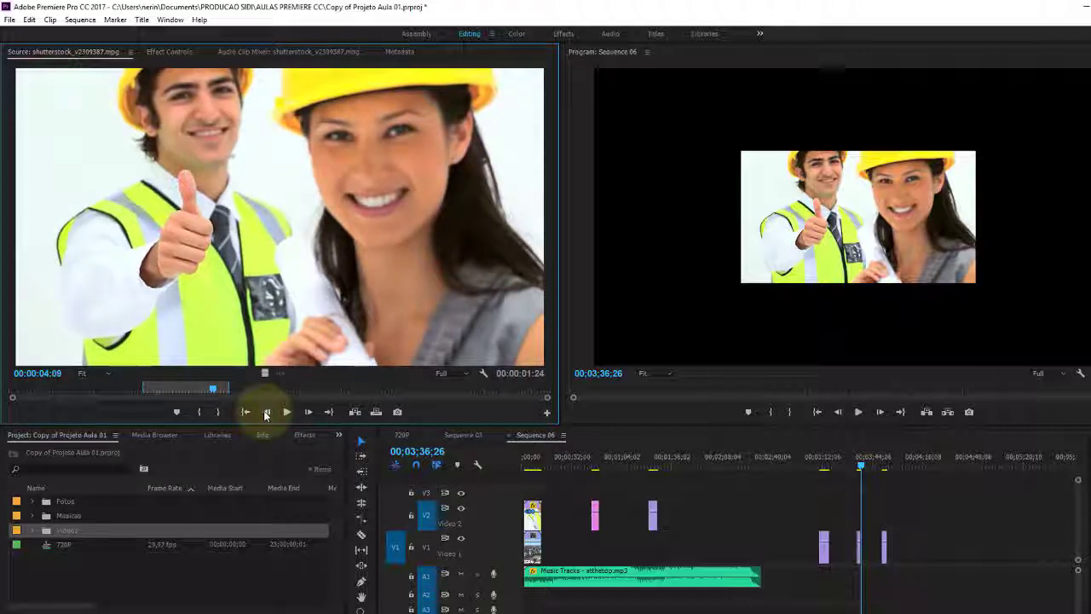
left_click(265, 414)
left_click(264, 414)
left_click(263, 414)
left_click(262, 415)
left_click(263, 416)
left_click(263, 415)
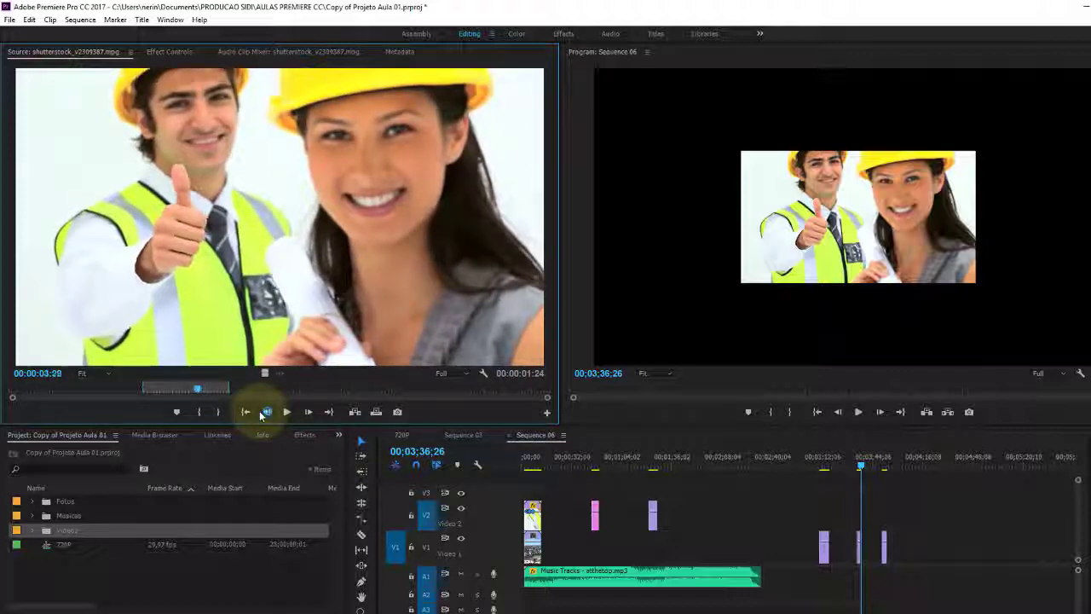
left_click(264, 415)
left_click(264, 415)
left_click(264, 415)
left_click(264, 416)
left_click(268, 415)
left_click(268, 415)
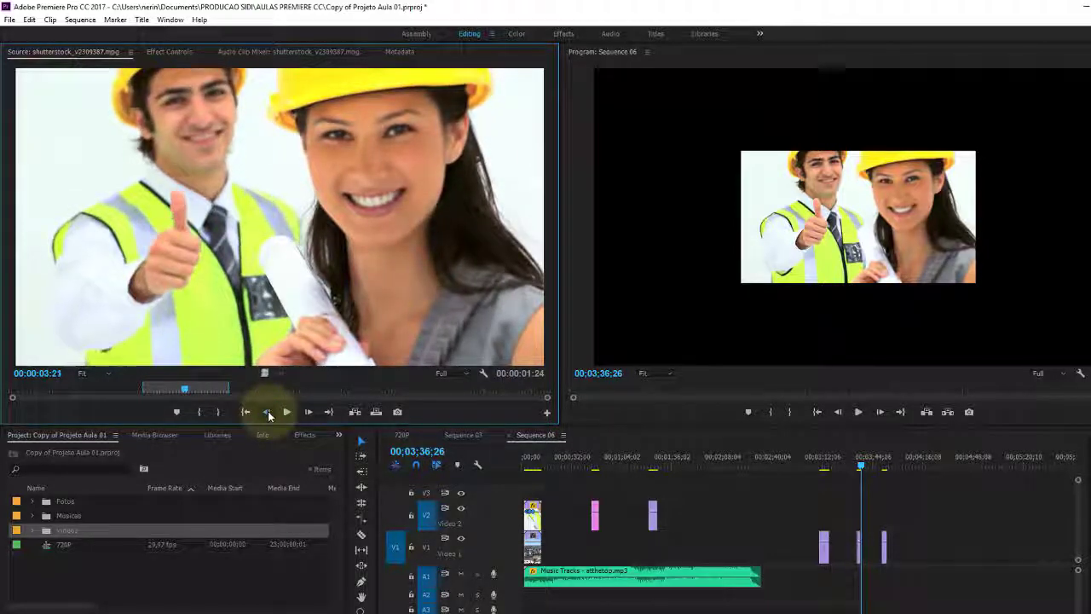
left_click(267, 415)
left_click(267, 415)
left_click(267, 415)
left_click(266, 415)
left_click(266, 416)
left_click(266, 415)
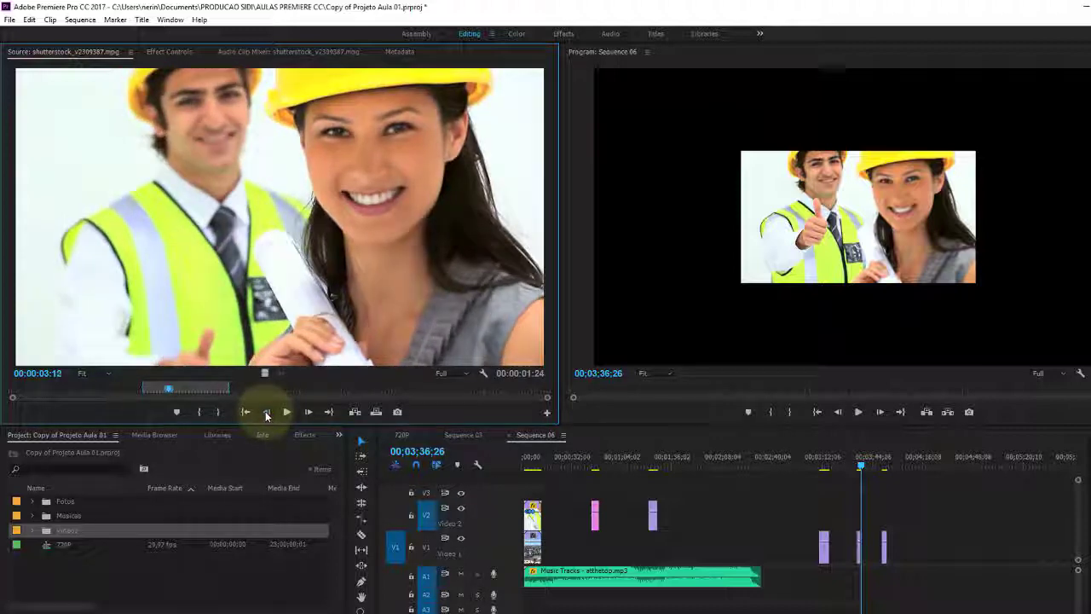
left_click(266, 415)
left_click(266, 415)
left_click(267, 415)
left_click(267, 415)
left_click(267, 415)
left_click(267, 415)
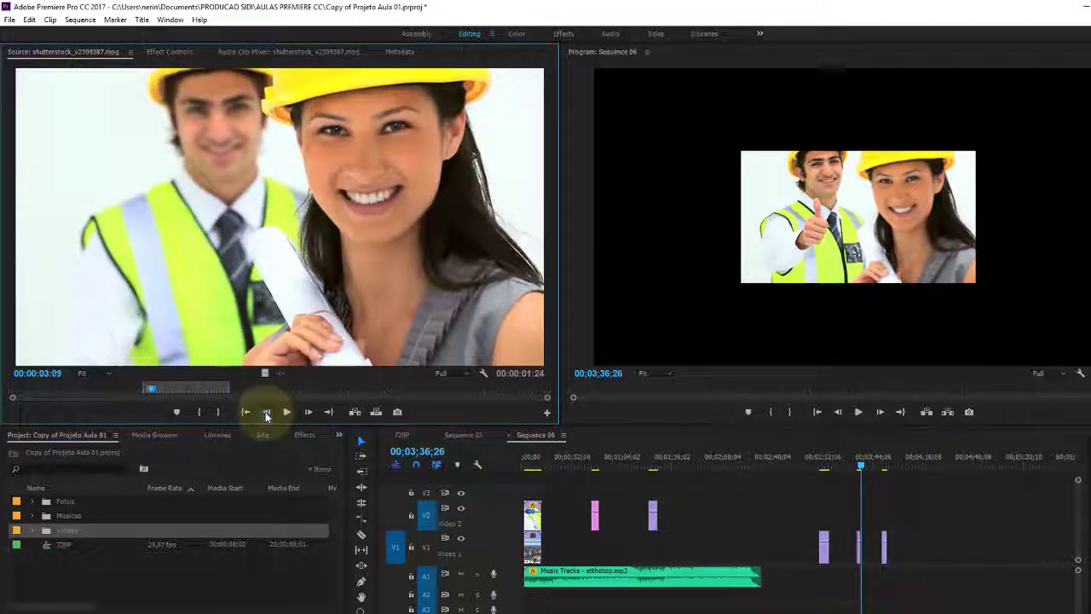
left_click(267, 415)
left_click(267, 416)
left_click(266, 415)
left_click(266, 415)
left_click(266, 415)
left_click(266, 415)
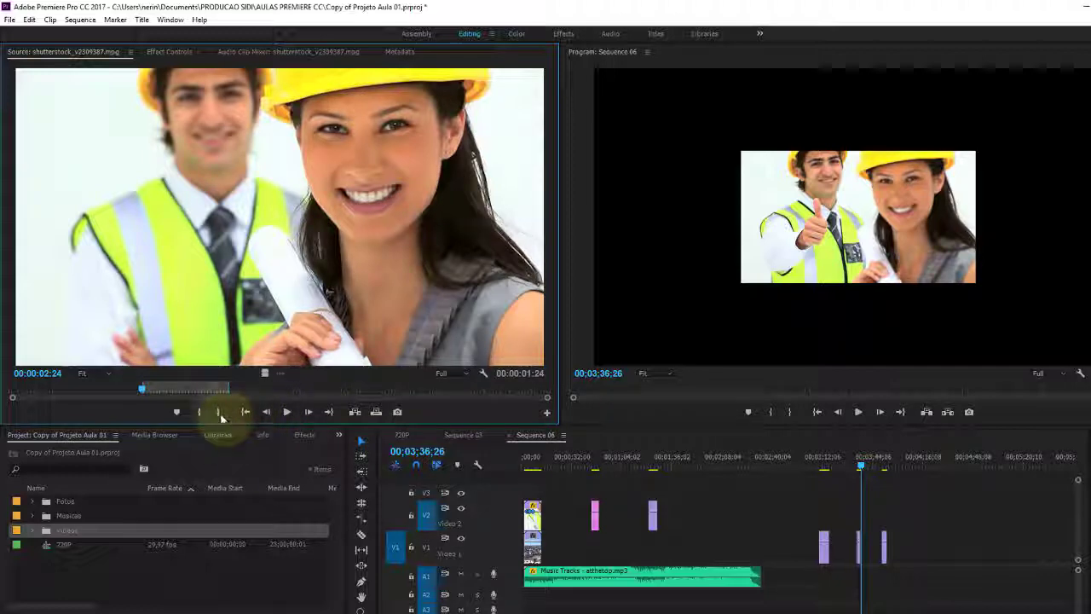
left_click(310, 414)
left_click(310, 414)
left_click(310, 414)
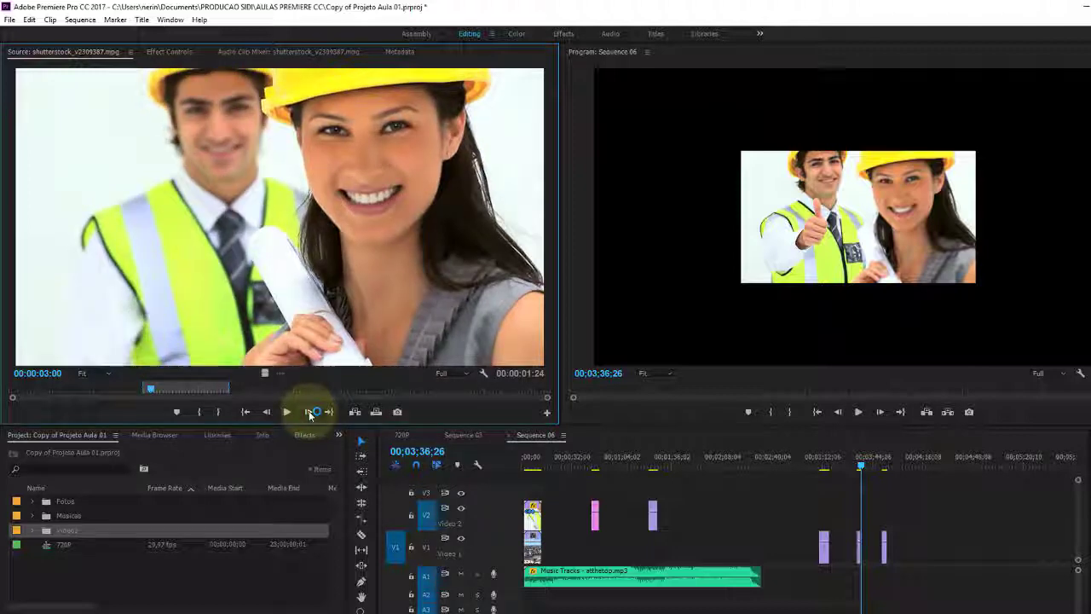
left_click(310, 415)
left_click(310, 414)
left_click(310, 414)
left_click(309, 414)
left_click(309, 414)
left_click(309, 415)
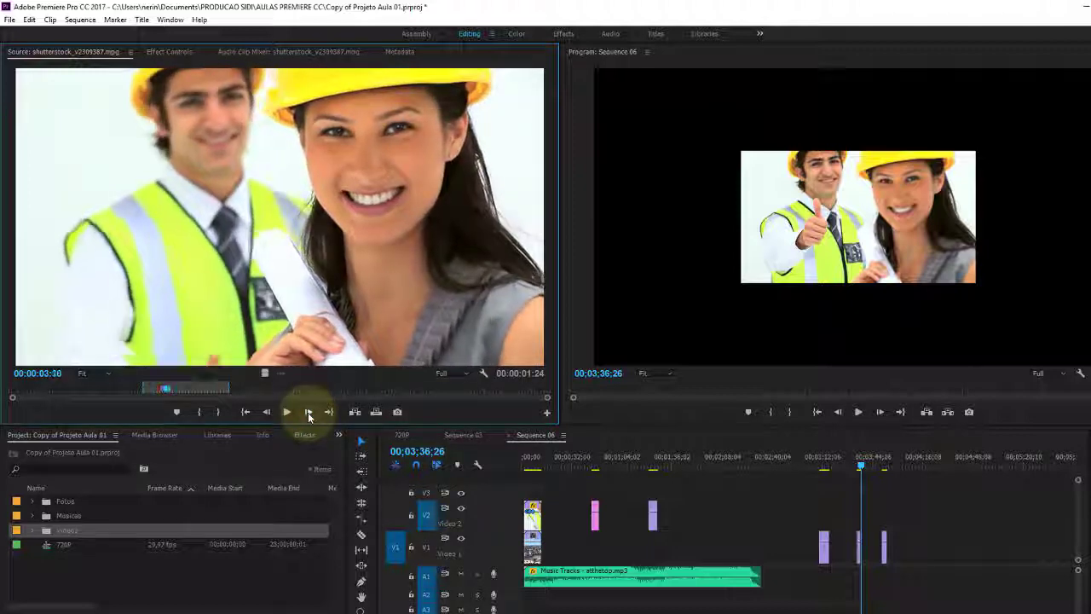
left_click(309, 416)
left_click(308, 415)
left_click(307, 416)
left_click(308, 416)
left_click(307, 415)
left_click(308, 415)
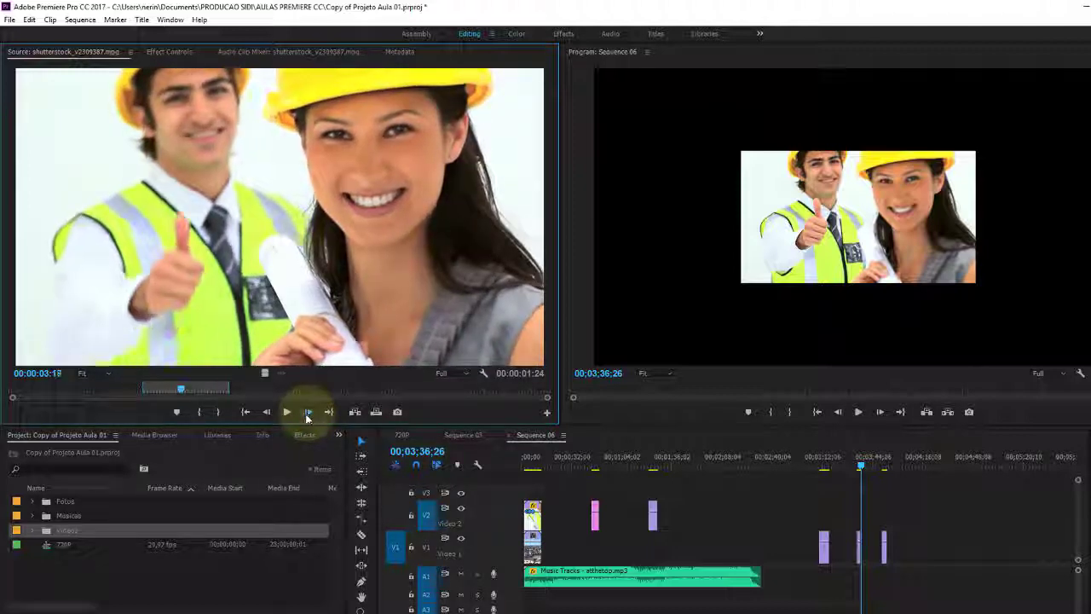
left_click(307, 416)
left_click(267, 414)
left_click(267, 414)
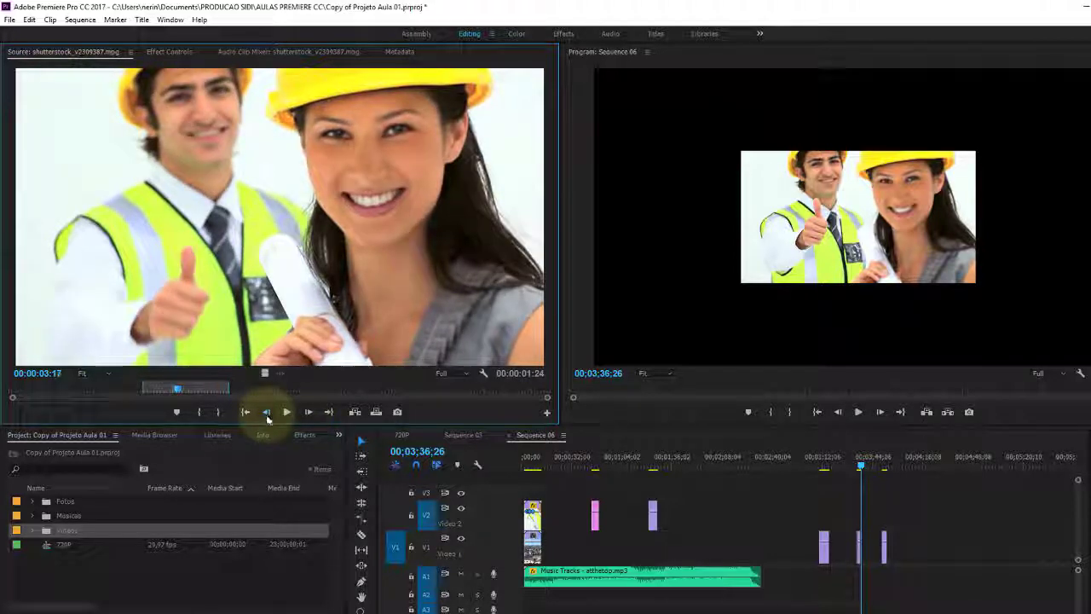
left_click(267, 415)
left_click(267, 415)
left_click(286, 413)
left_click(286, 413)
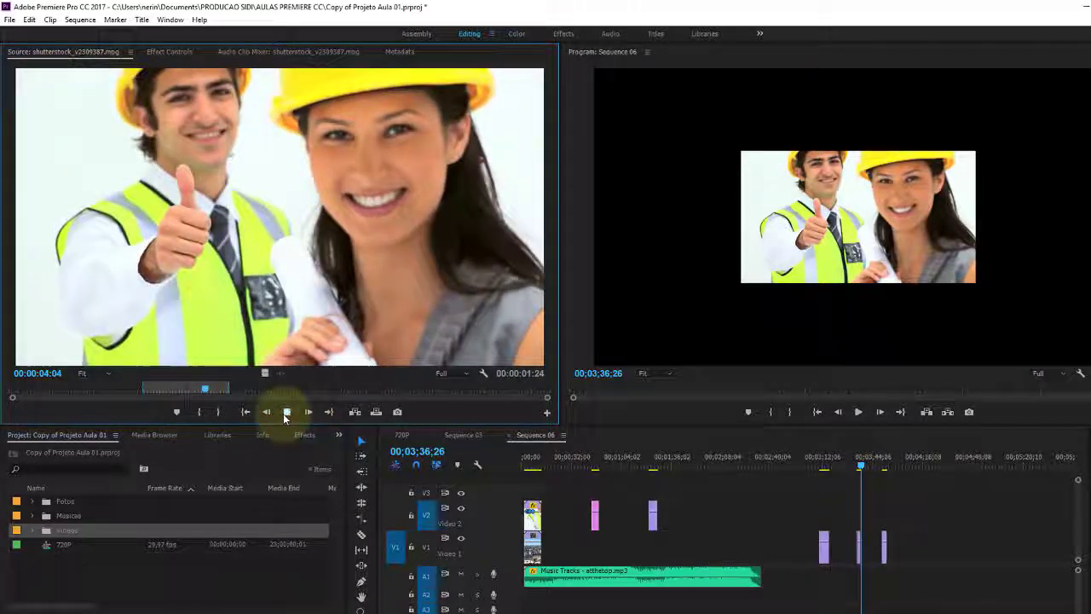
left_click(286, 413)
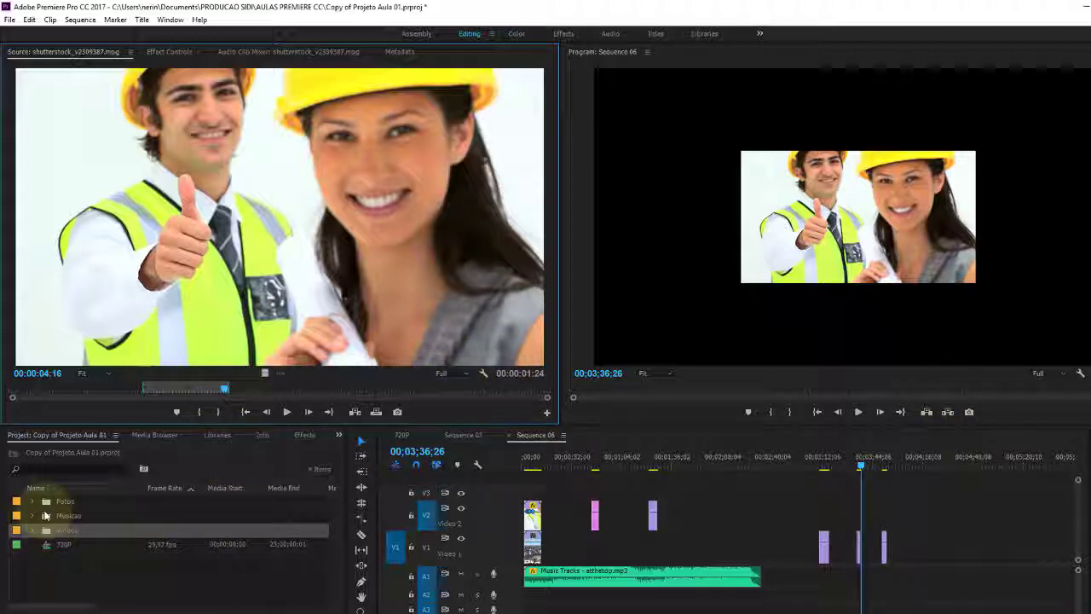
Open the Musicas bin and load summerwhistling.mp3 into the Source Monitor
double_click(47, 516)
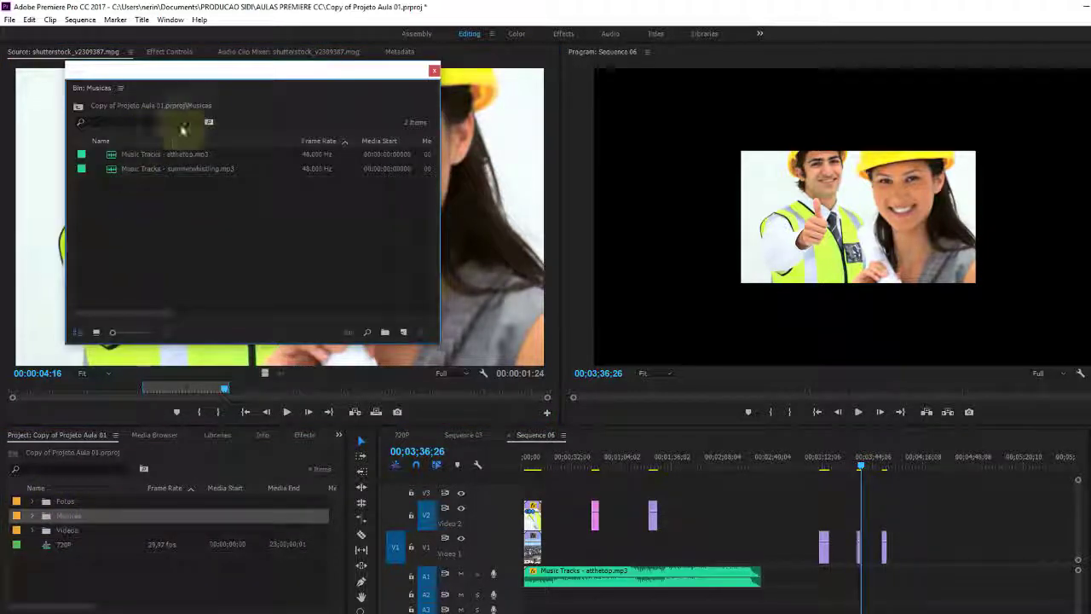
left_click_drag(205, 85, 480, 408)
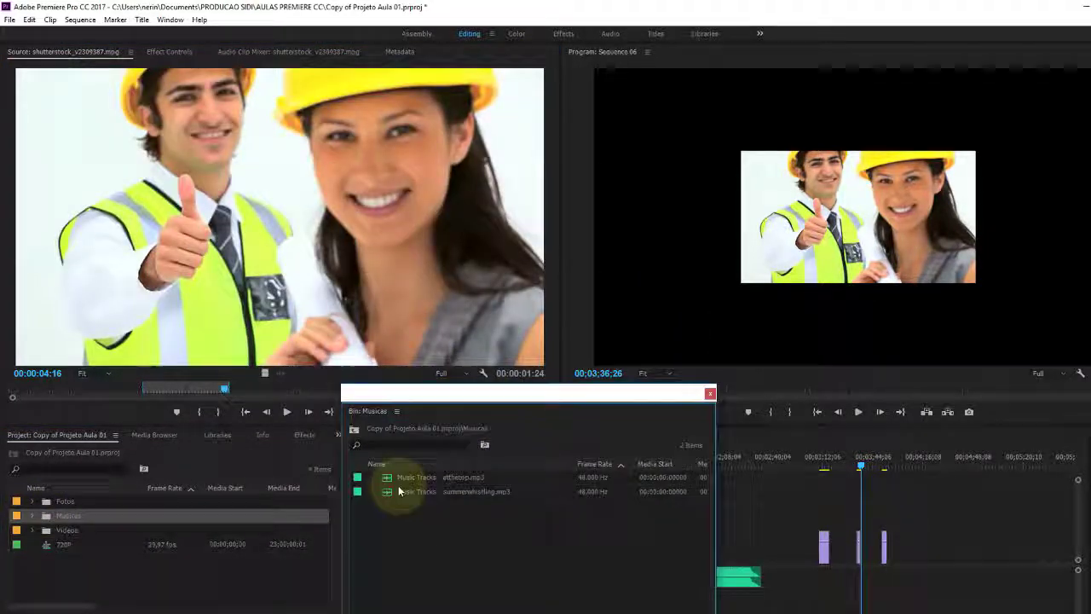
left_click(390, 492)
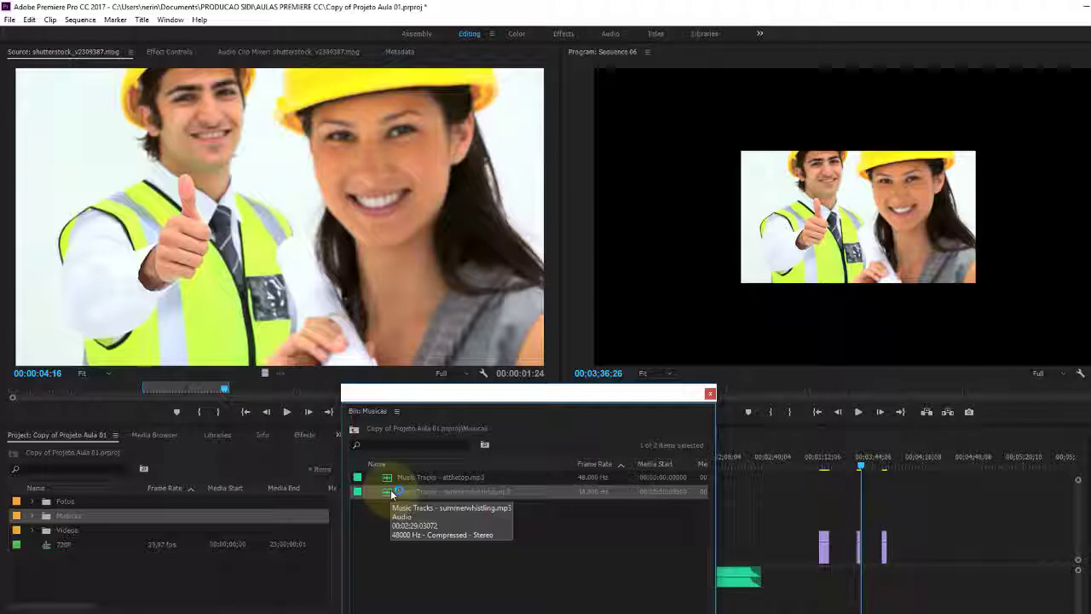
left_click_drag(390, 491, 403, 559)
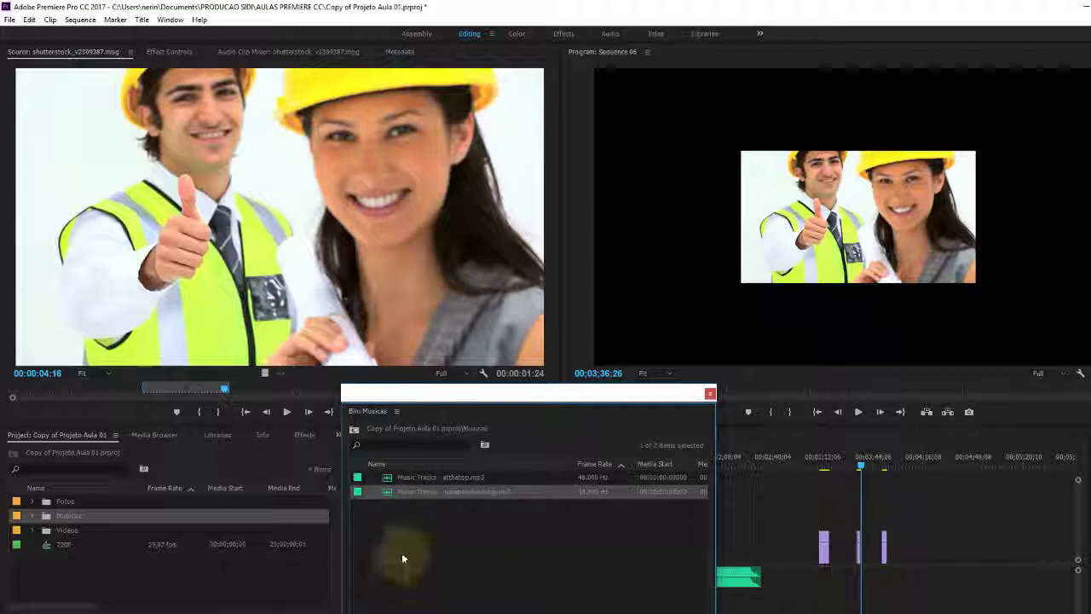
double_click(388, 493)
left_click_drag(431, 392, 431, 507)
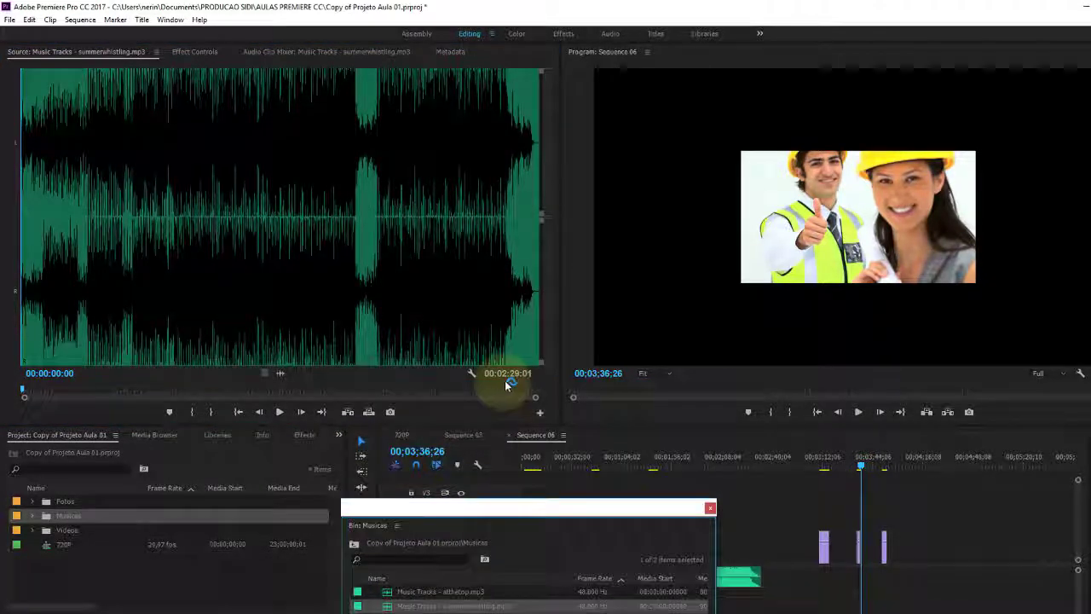
Preview the music and step the playhead back to 00:01:41:24
left_click(279, 411)
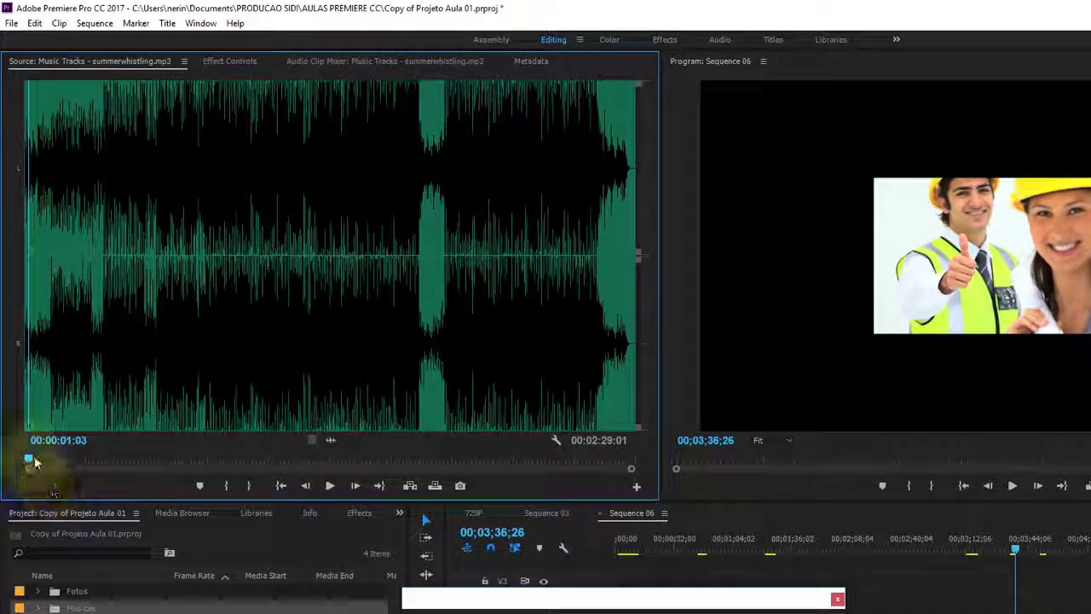
left_click_drag(28, 459, 434, 462)
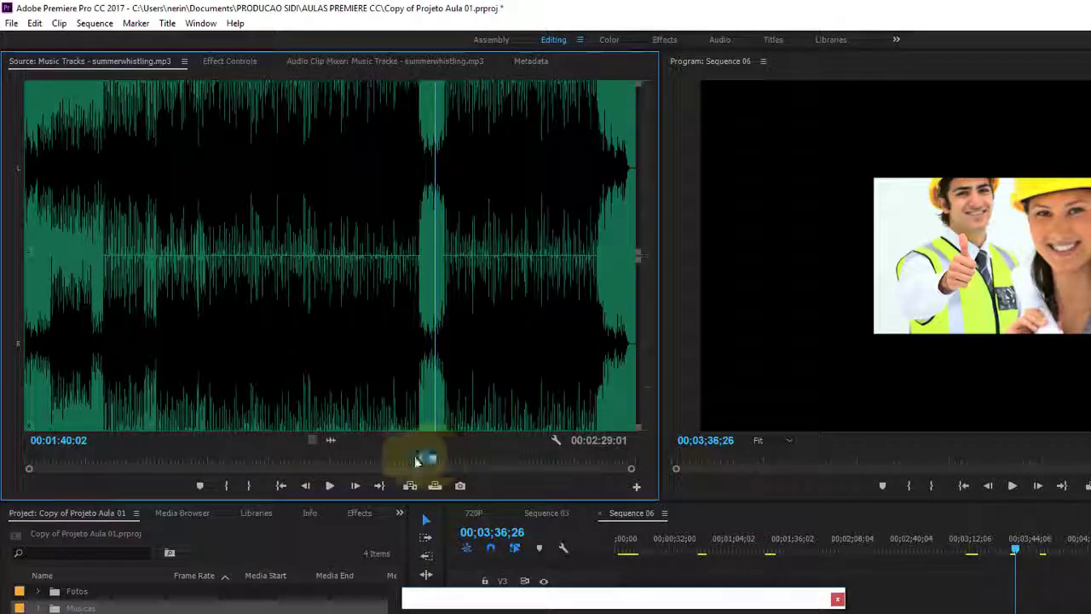
left_click(330, 485)
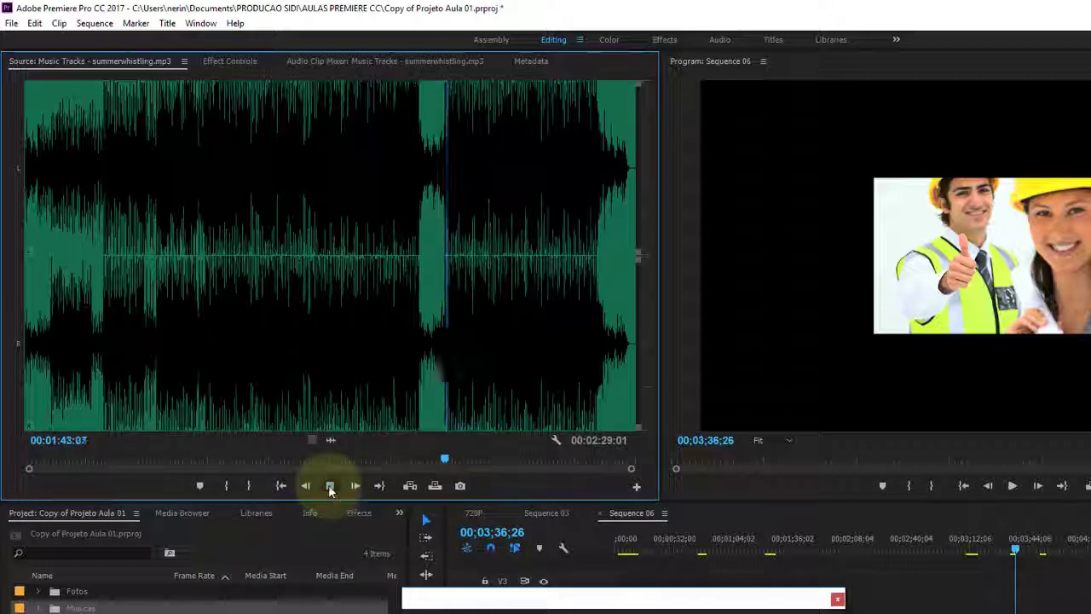
left_click(440, 458)
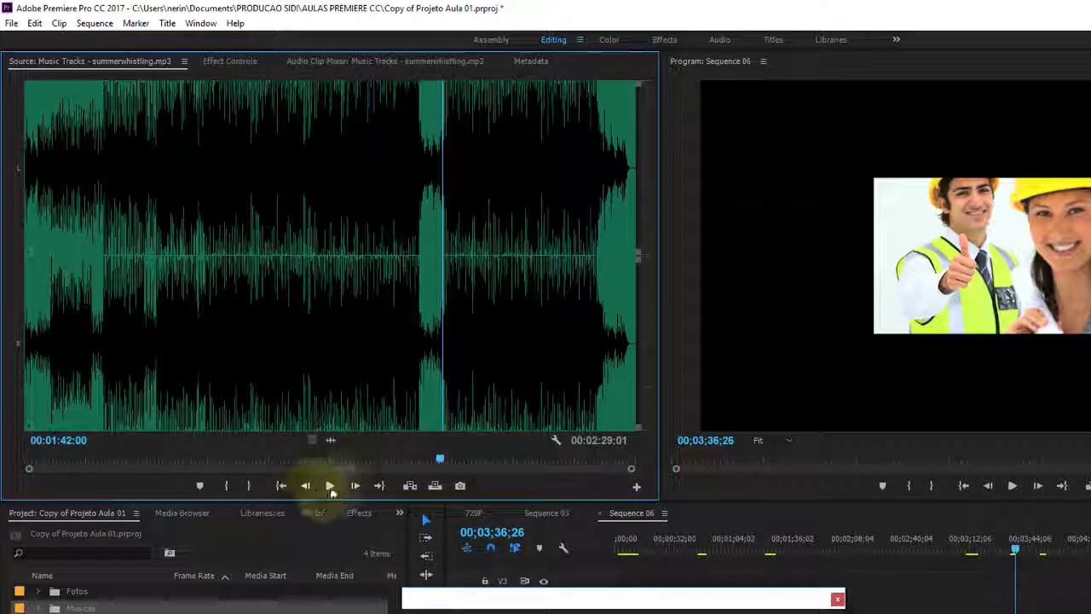
left_click(331, 487)
left_click(439, 461)
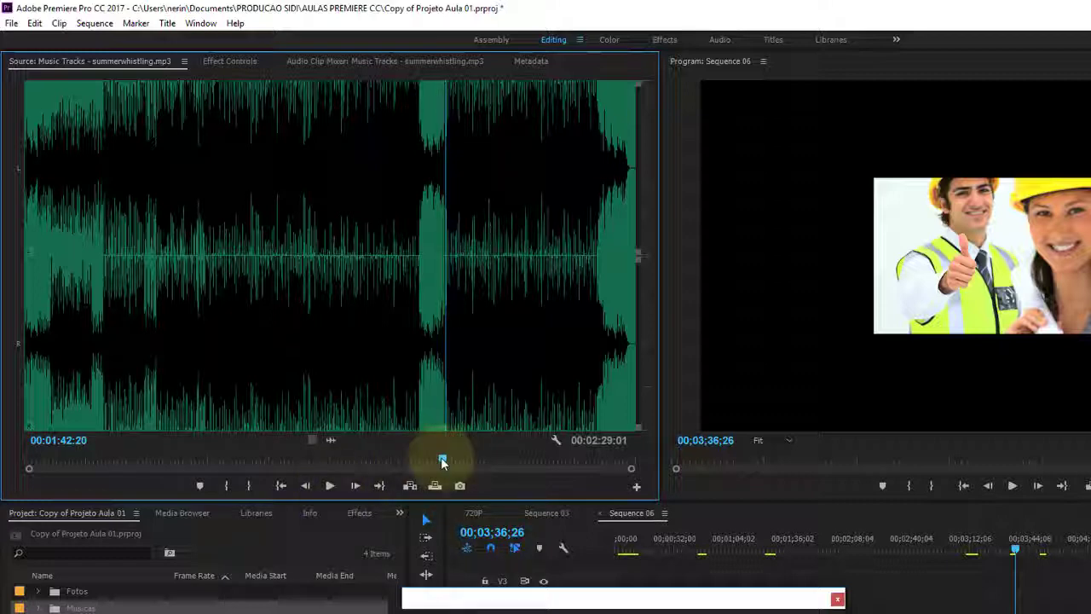
left_click(440, 461)
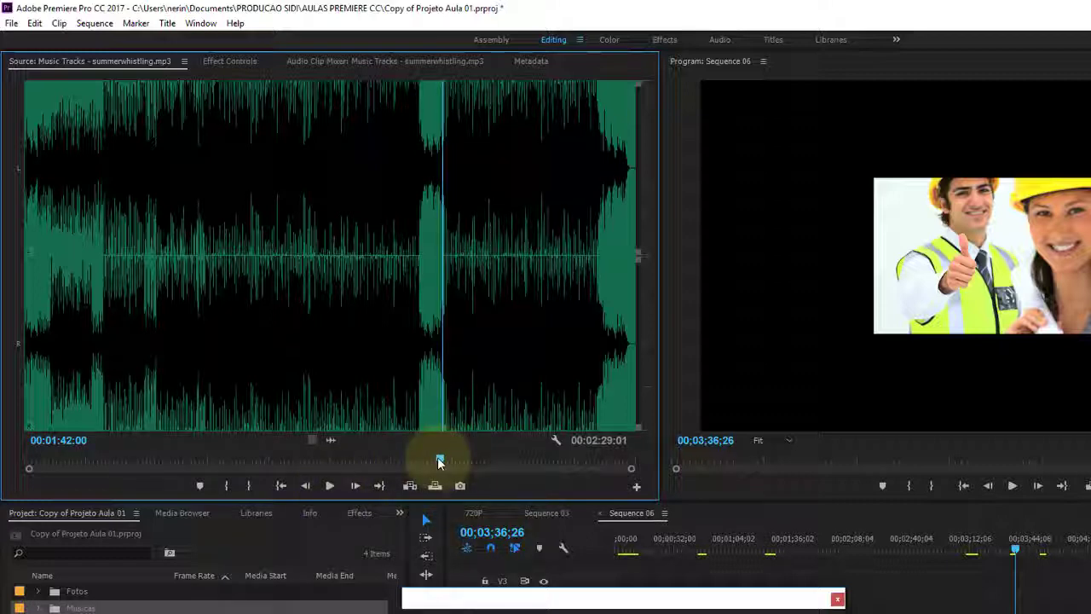
left_click(306, 487)
left_click(306, 487)
left_click(306, 487)
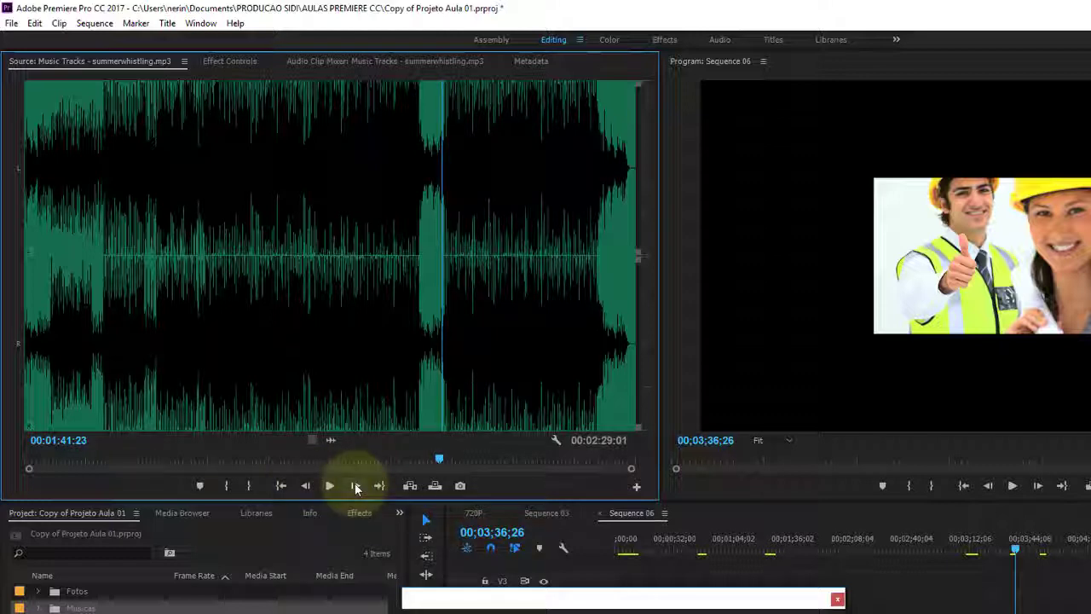
Mark In at 00:01:41:24, then play and Mark Out near 00:01:53:10 for an 00:00:11:12 range
left_click(227, 485)
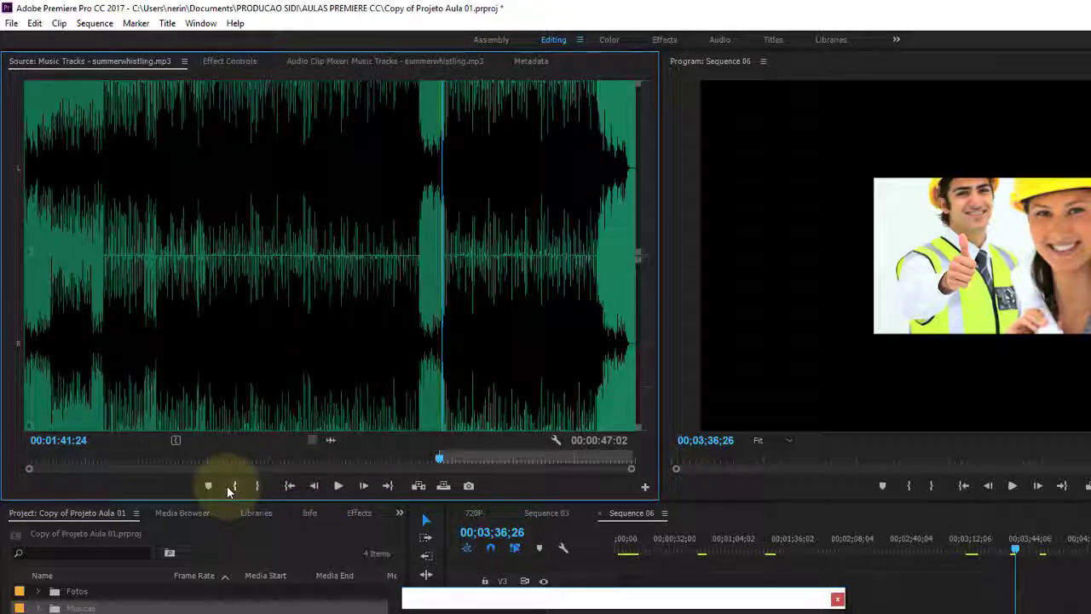
left_click(341, 488)
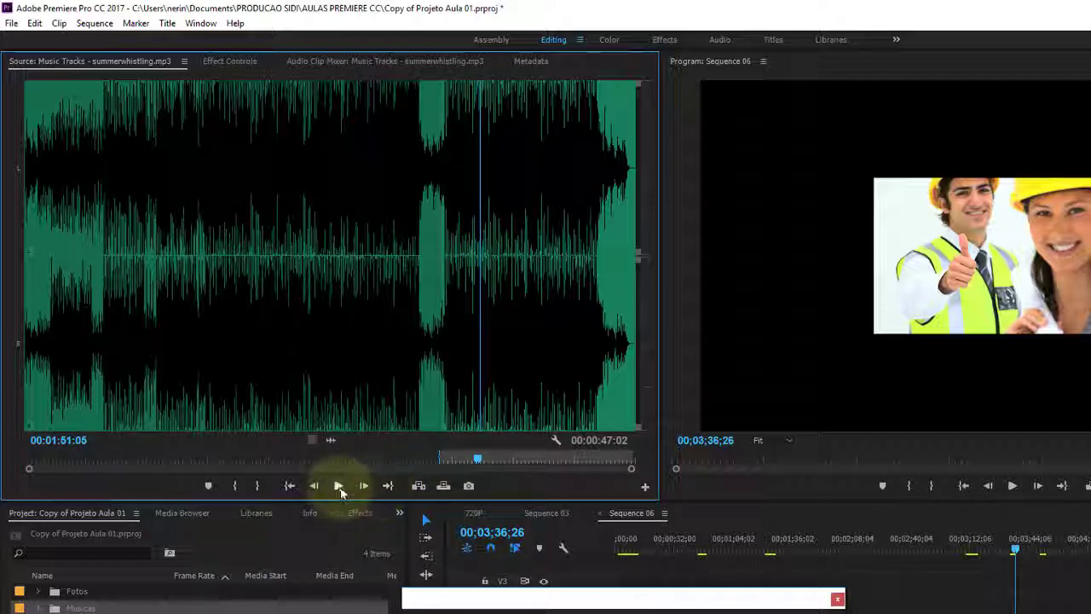
left_click(339, 486)
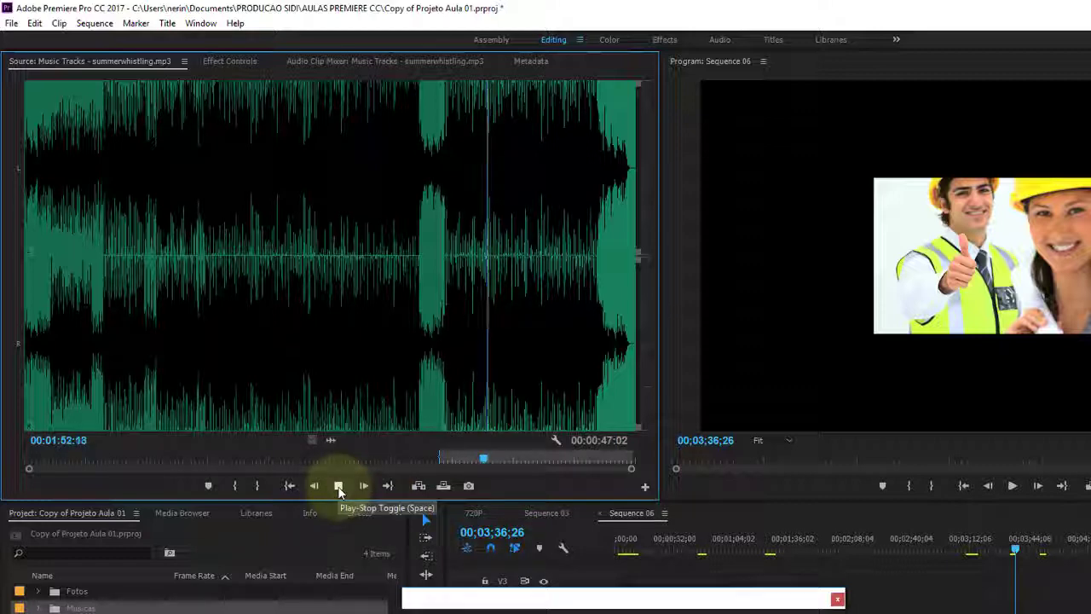
left_click(339, 486)
left_click(257, 485)
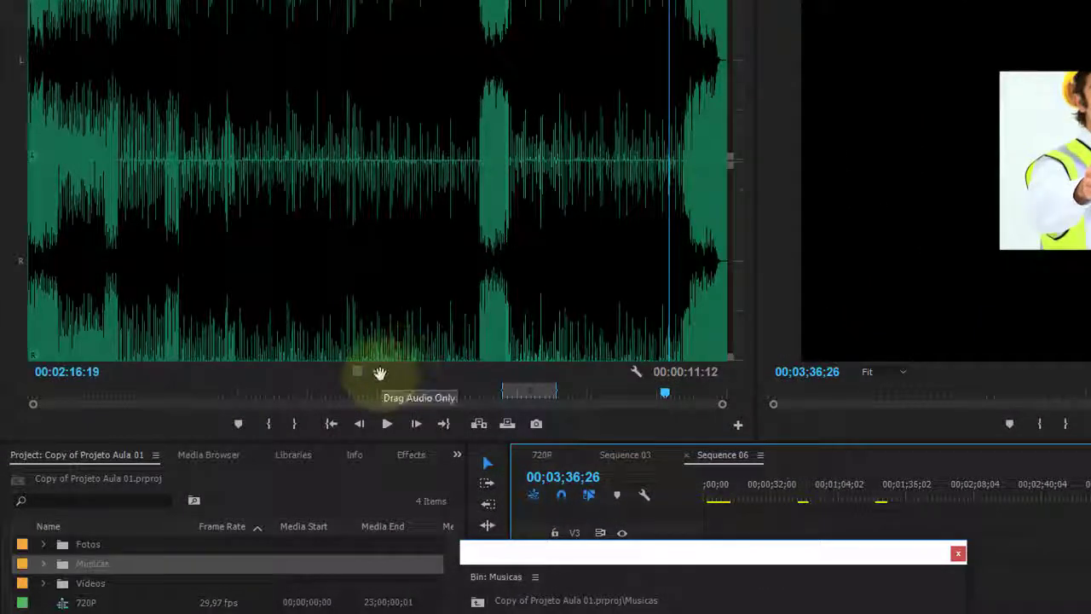
Drop the excerpt's audio onto A1 around 00;03;32, close the Musicas bin, and play it back
mouse_move(376, 373)
left_mouse_down()
mouse_move(790, 562)
mouse_move(772, 542)
left_mouse_up()
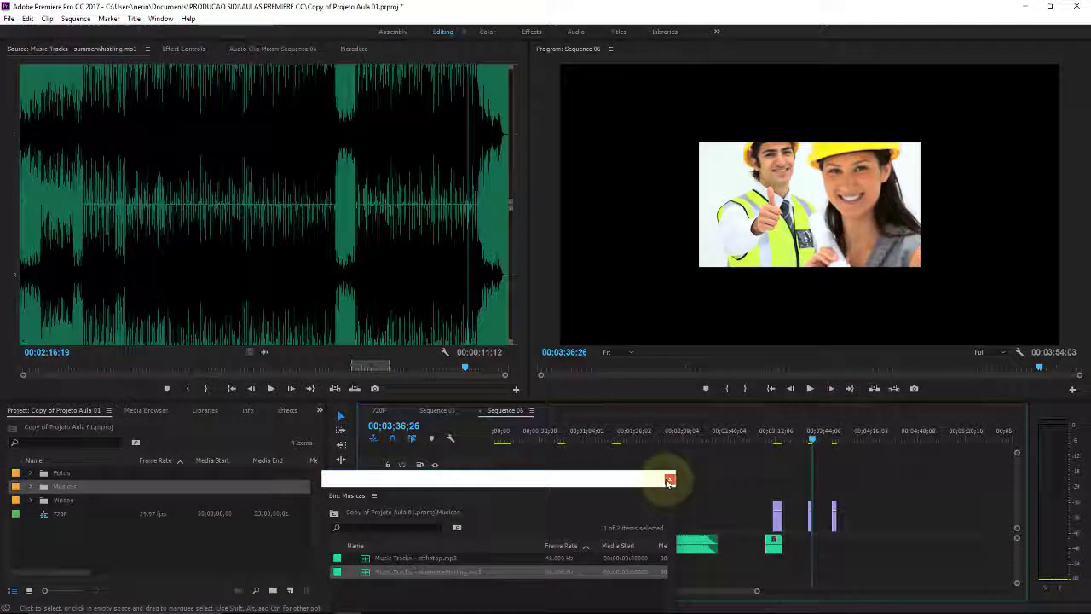
left_click(669, 479)
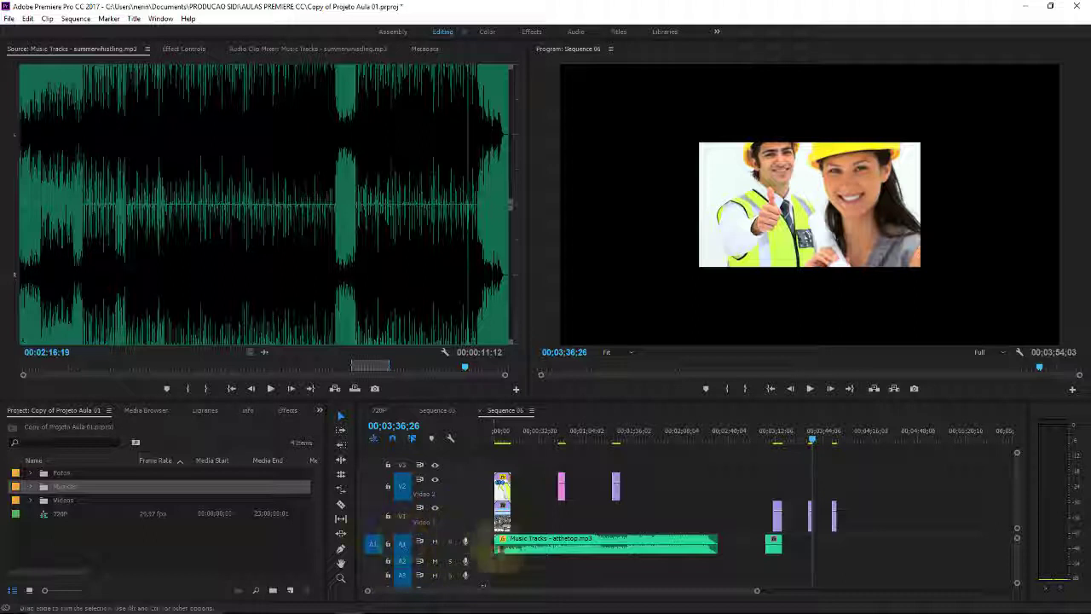
left_click_drag(776, 552, 792, 554)
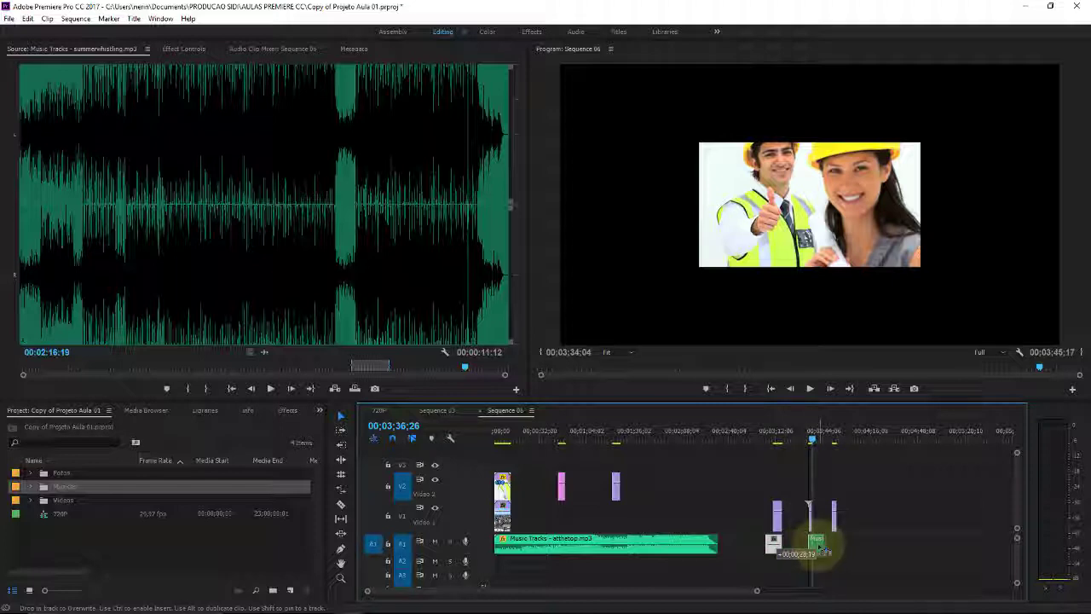
left_click_drag(820, 549, 820, 550)
left_click_drag(814, 439, 808, 441)
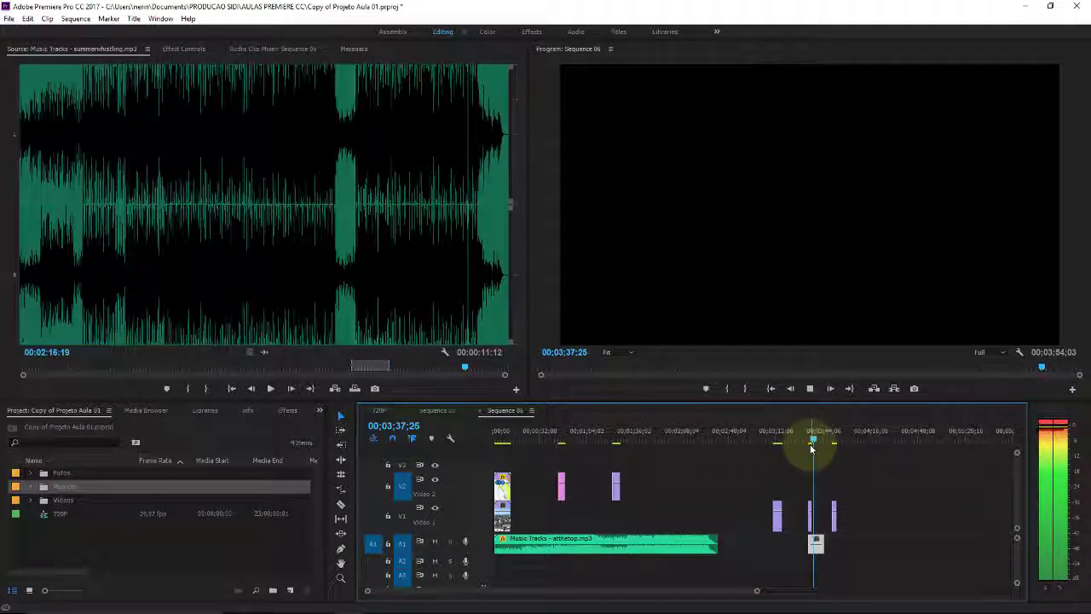
key("space")
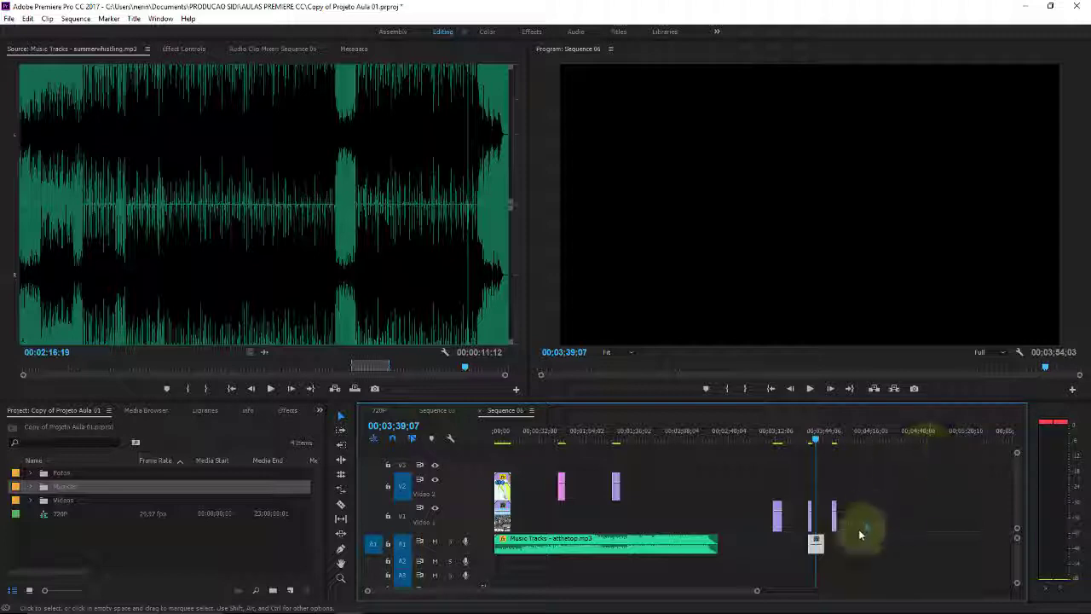
Remove the music excerpt from A1 and move the source music to 00:01:02:05
left_click(816, 543)
left_click(223, 369)
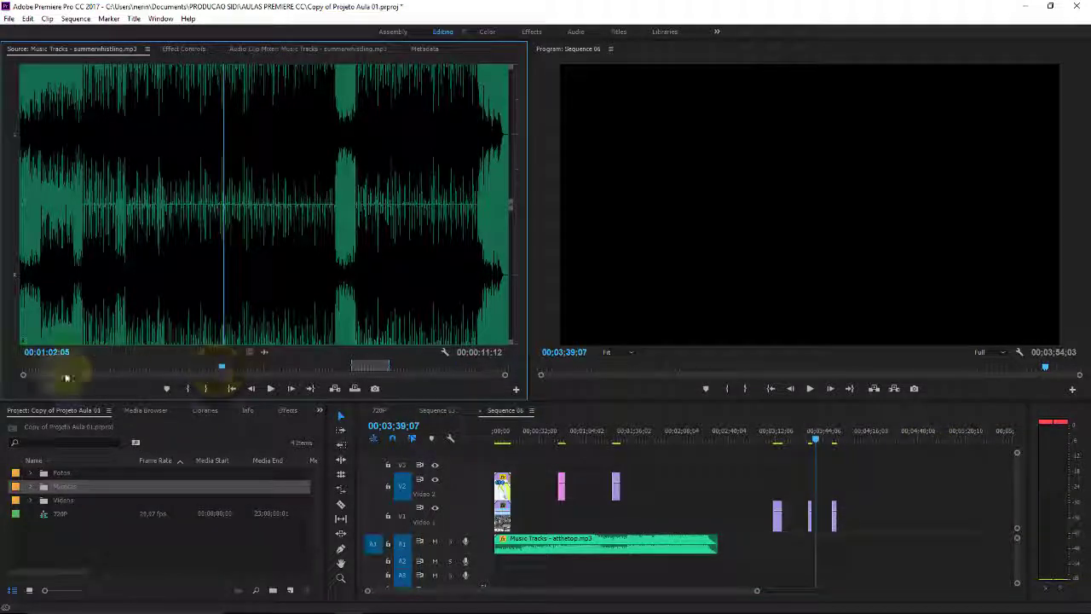
left_click(24, 378)
mouse_move(24, 378)
left_mouse_down()
mouse_move(169, 385)
mouse_move(136, 383)
left_mouse_up()
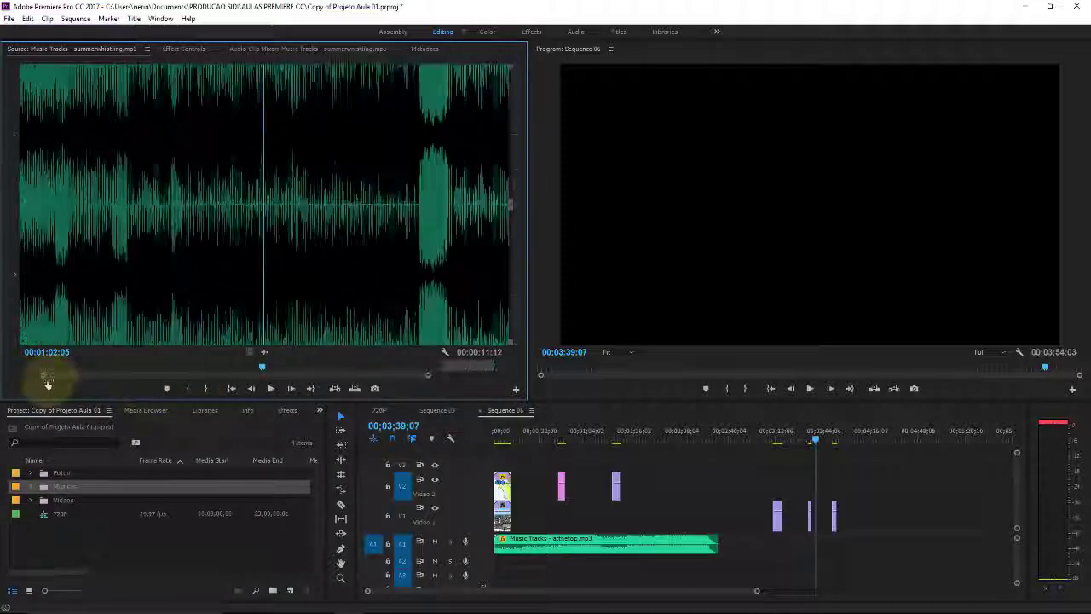
Zoom in on the sequence clips and scroll the source waveform back toward its beginning
left_click_drag(757, 590, 731, 591)
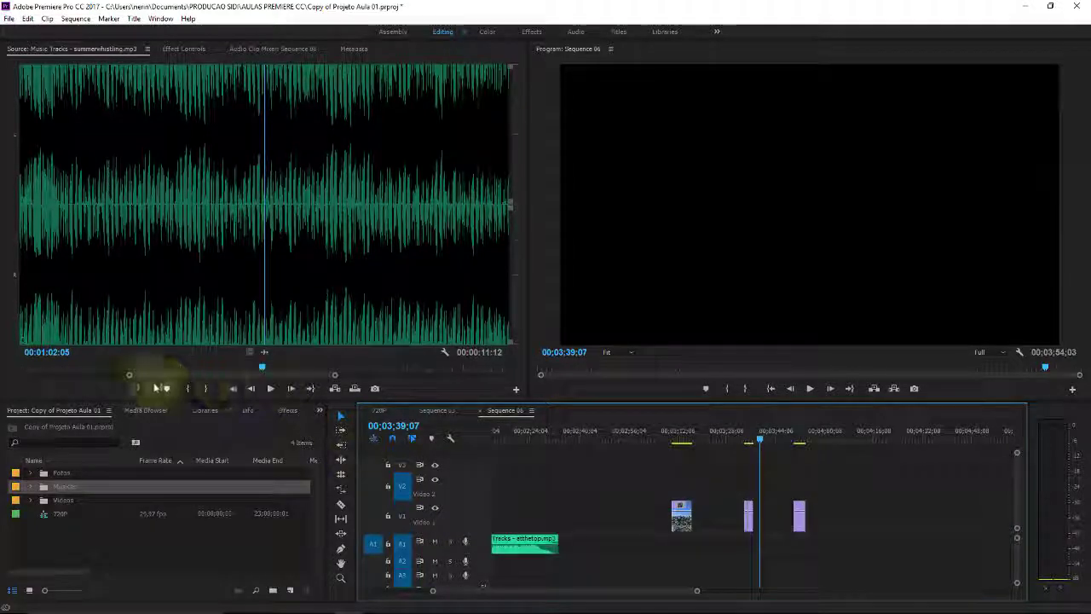
mouse_move(128, 376)
left_mouse_down()
mouse_move(84, 379)
mouse_move(146, 378)
left_mouse_up()
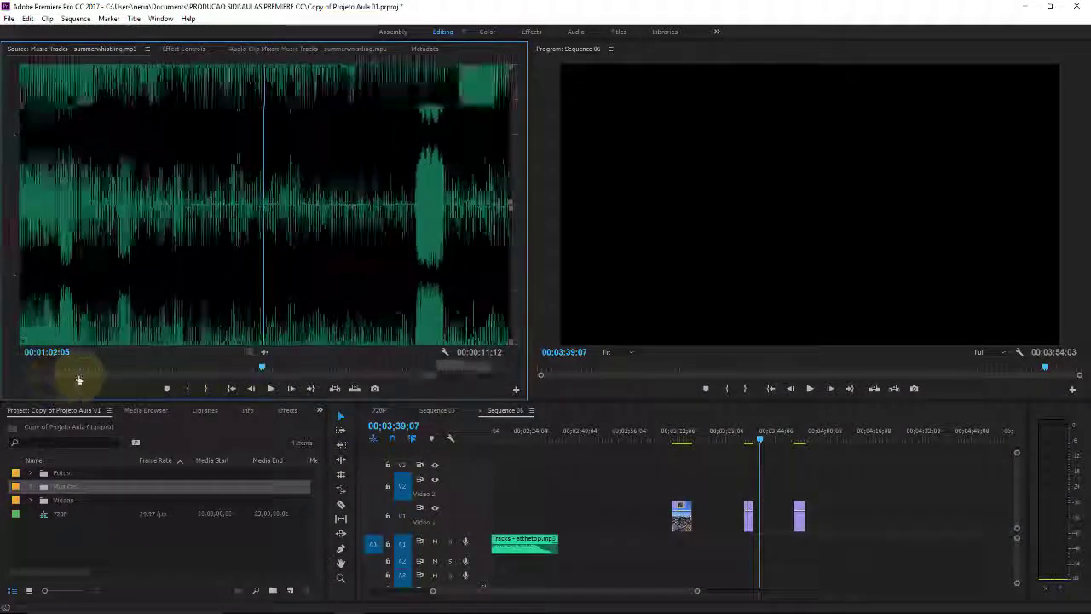
left_click_drag(265, 368, 33, 364)
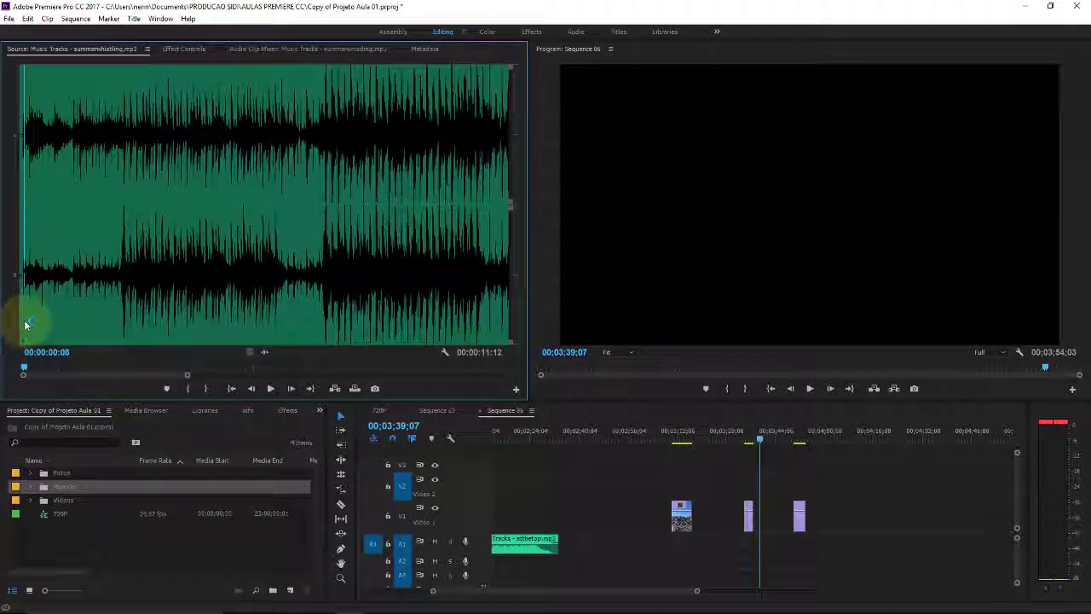
Play the music from 00:00:05:19, zoom the waveform, and add a marker at 00:00:18:17
left_click(110, 179)
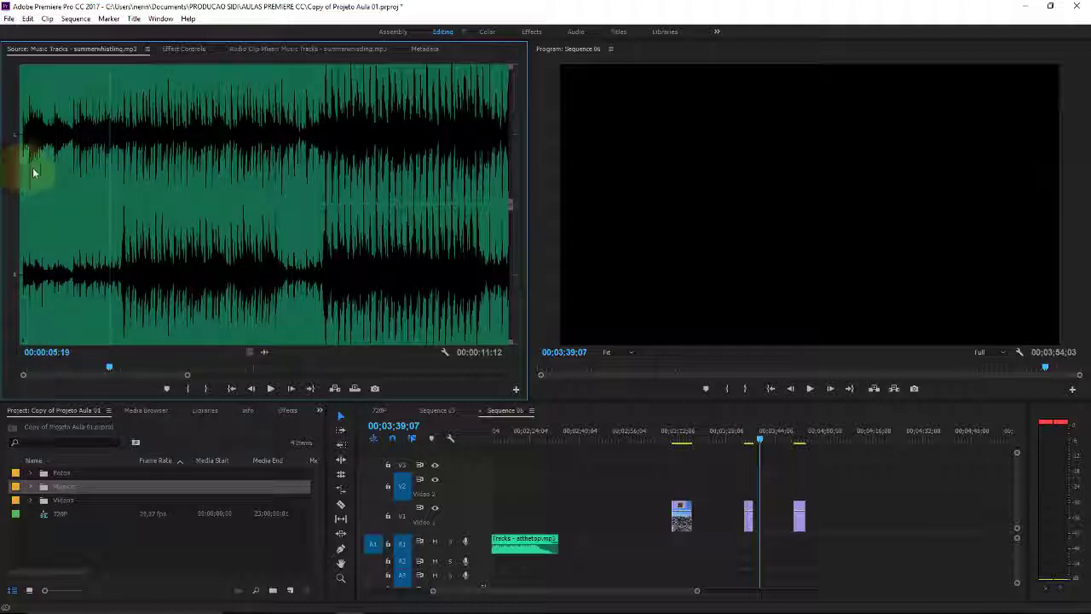
key("space")
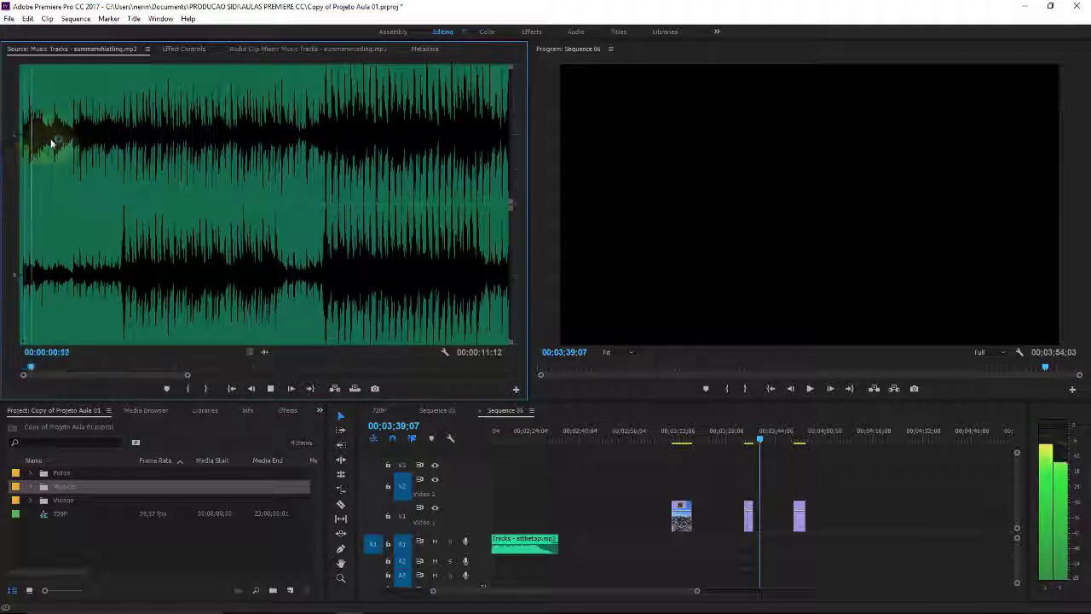
left_click_drag(188, 375, 107, 377)
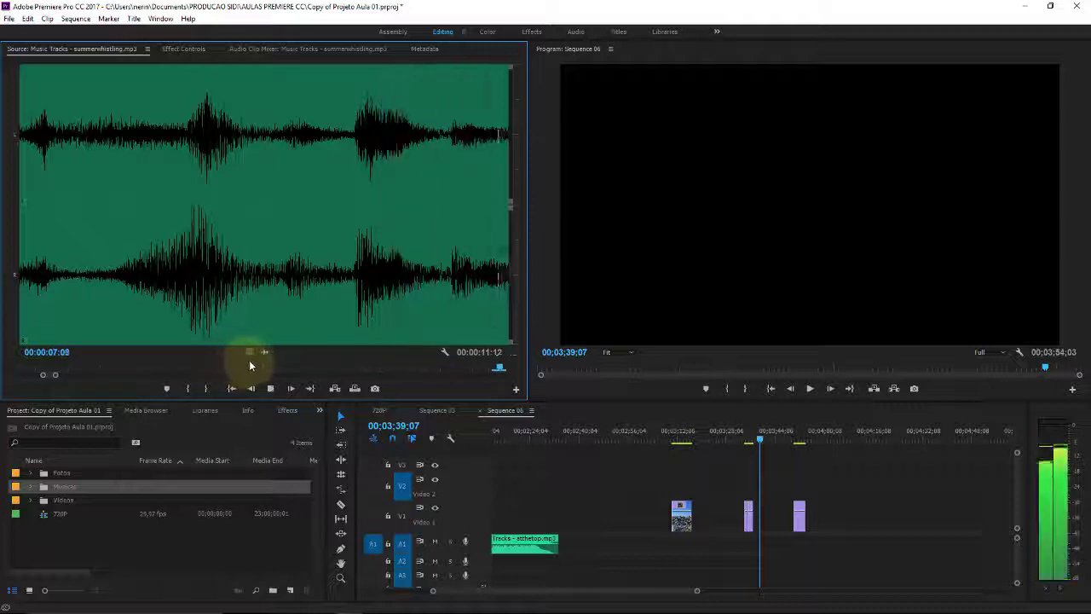
key("space")
key("space")
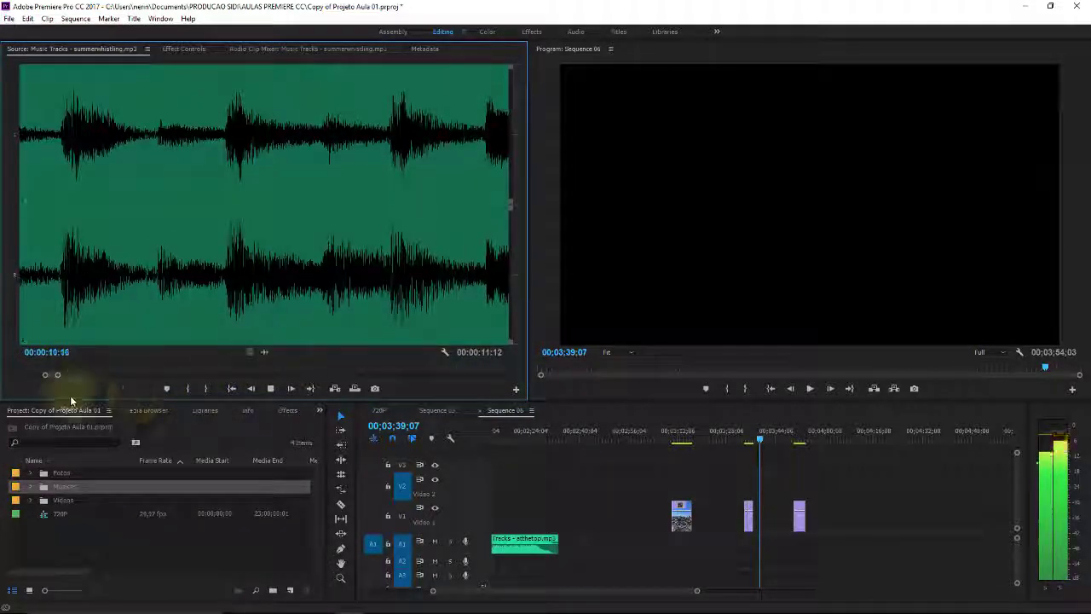
left_click_drag(57, 379, 367, 371)
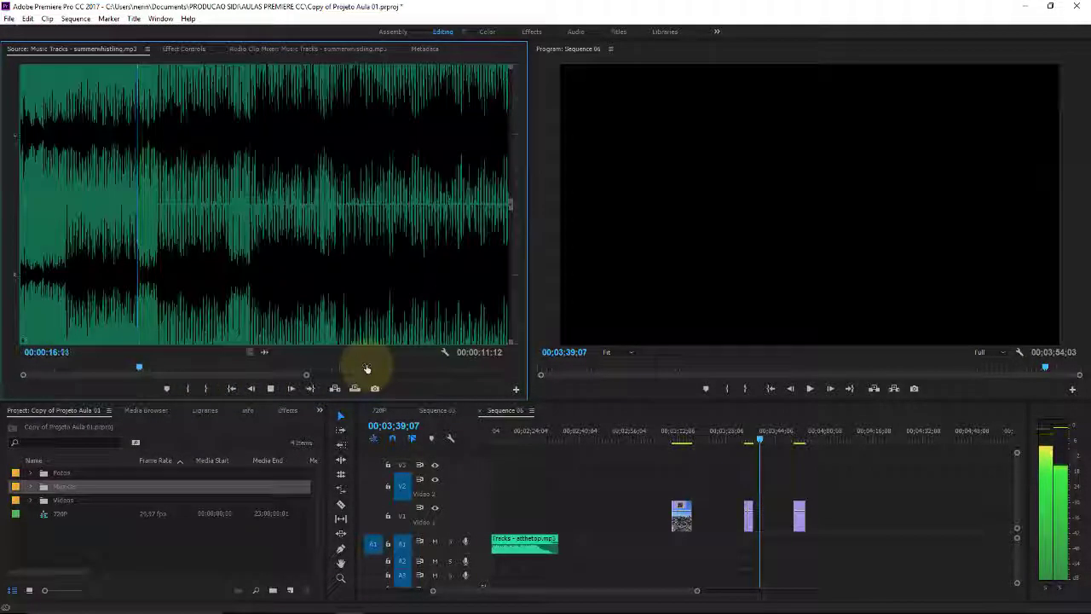
left_click(171, 389)
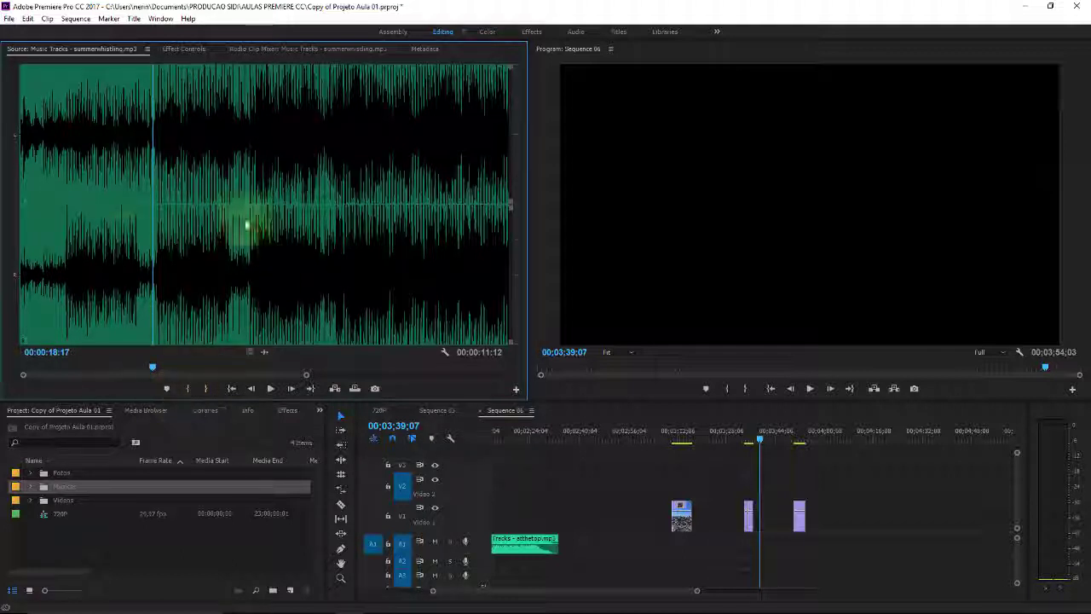
left_click(209, 281)
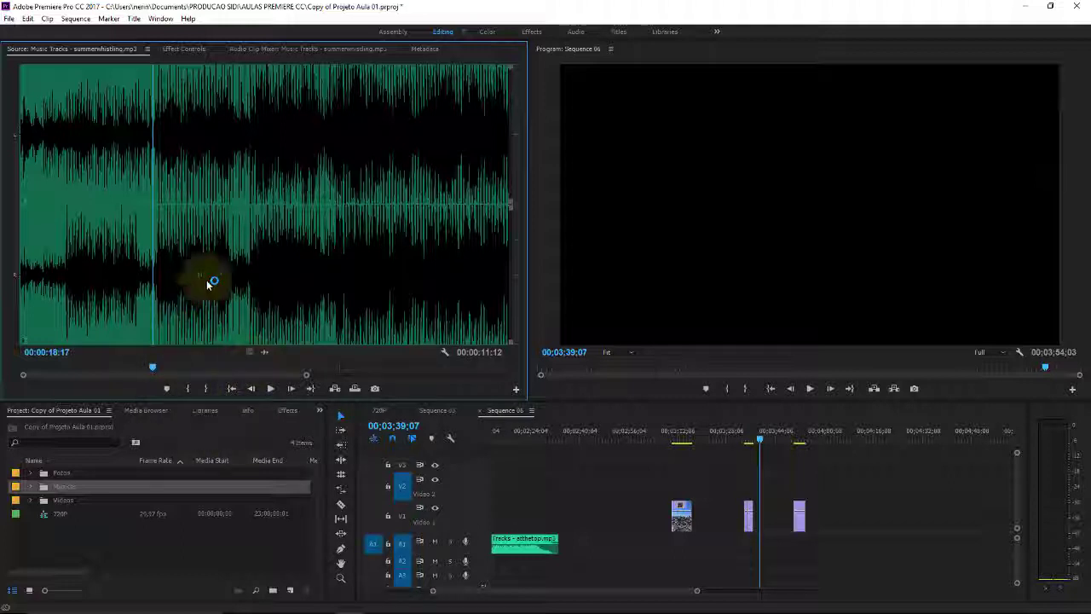